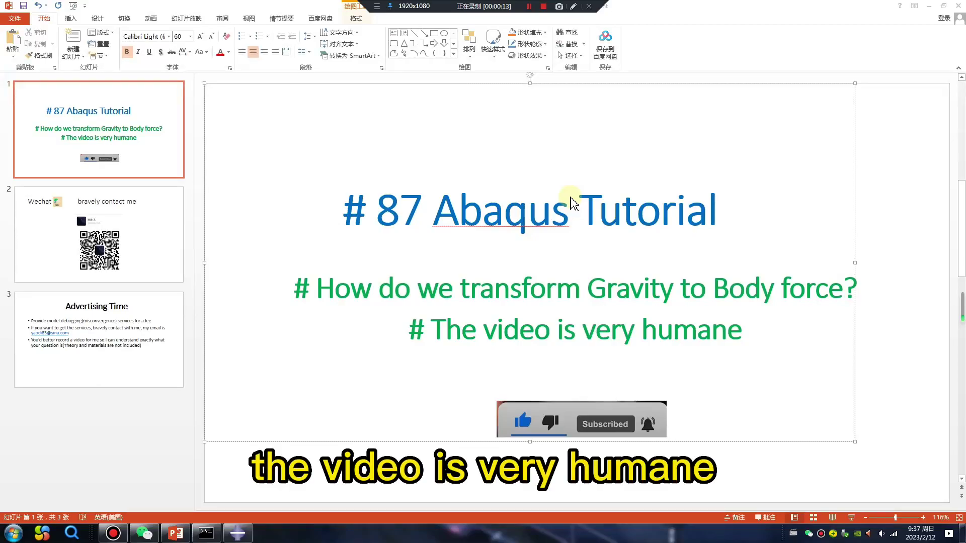
Open Set Work Directory in Abaqus and browse to the D:/work/2/0212 folder
left_click(237, 533)
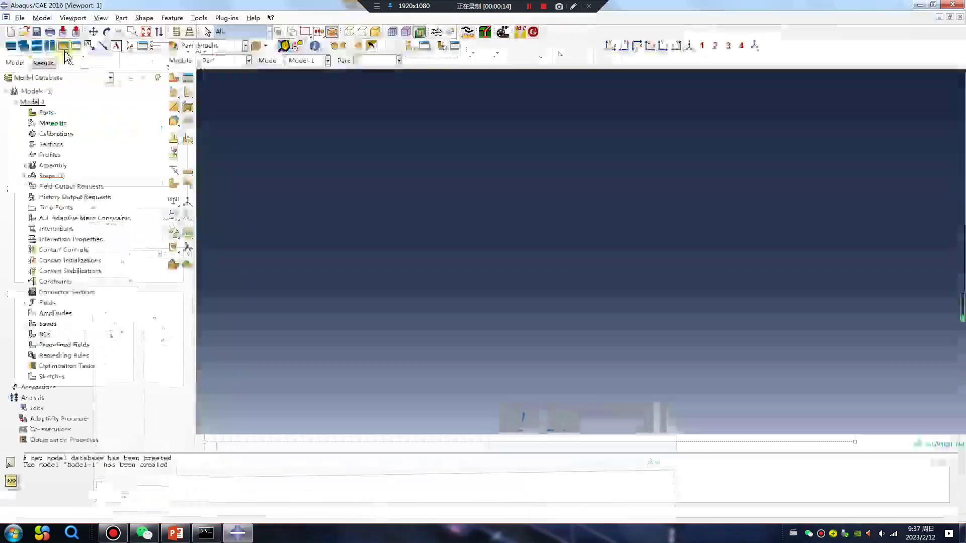
left_click(20, 18)
left_click(52, 76)
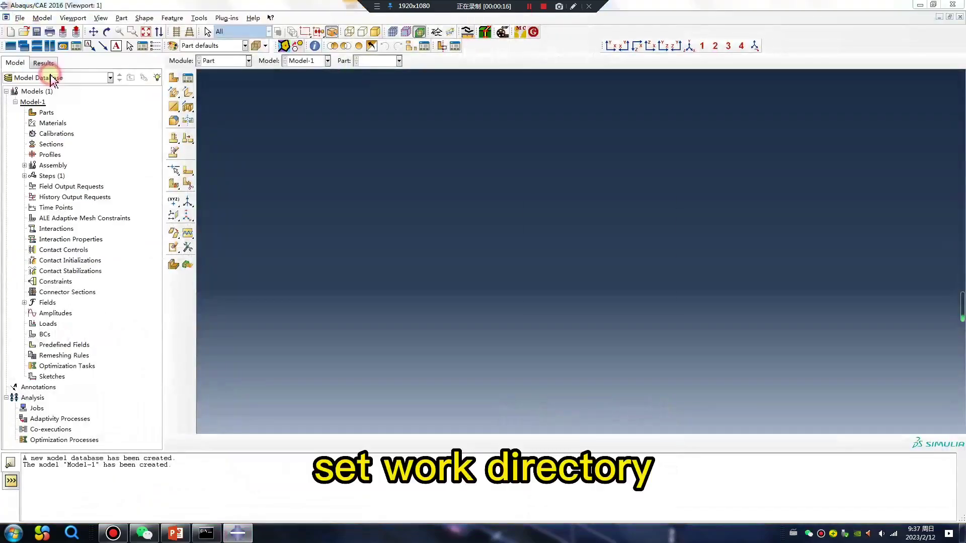
left_click(671, 257)
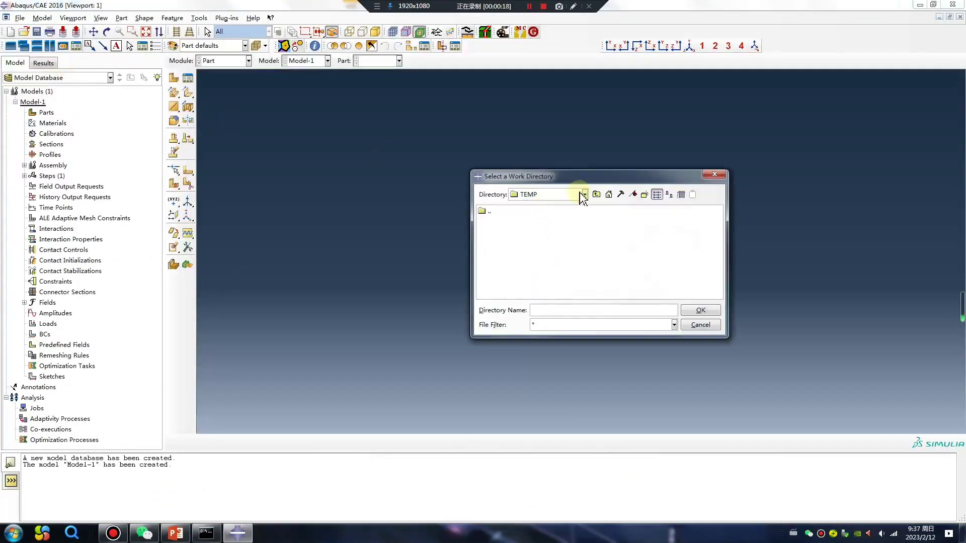
left_click(596, 195)
double_click(584, 250)
double_click(492, 224)
double_click(494, 253)
Create a new folder '2' inside 0212 and set it as the work directory
right_click(496, 260)
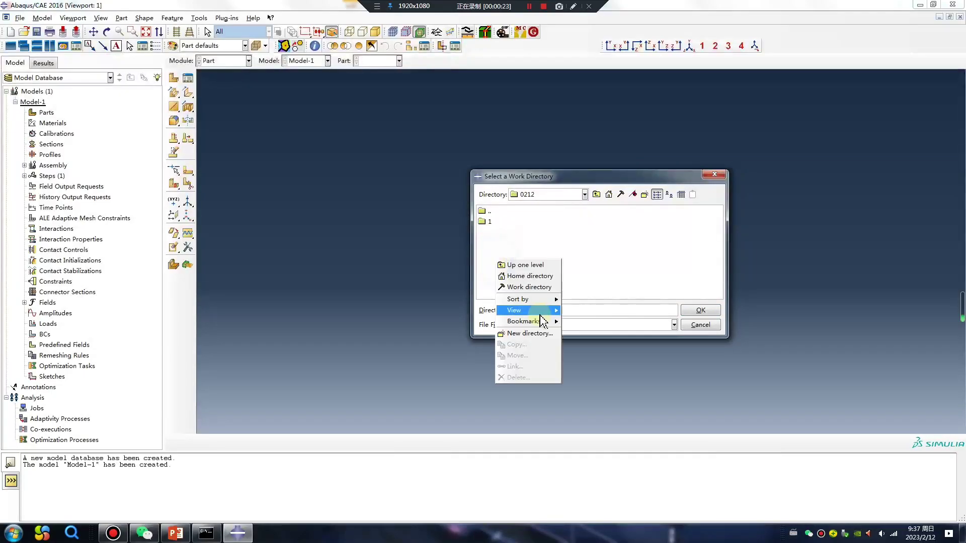
left_click(522, 334)
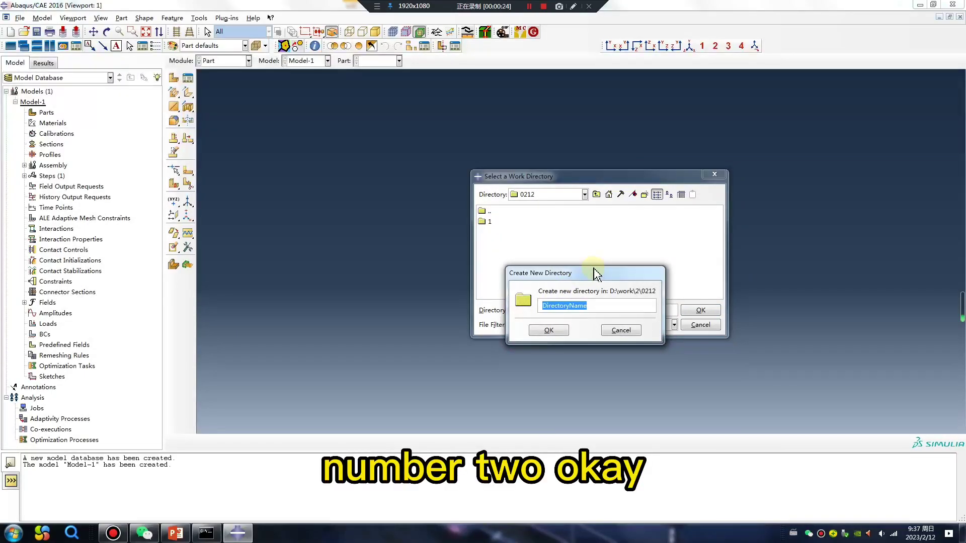
type("2")
key("Return")
left_click(486, 232)
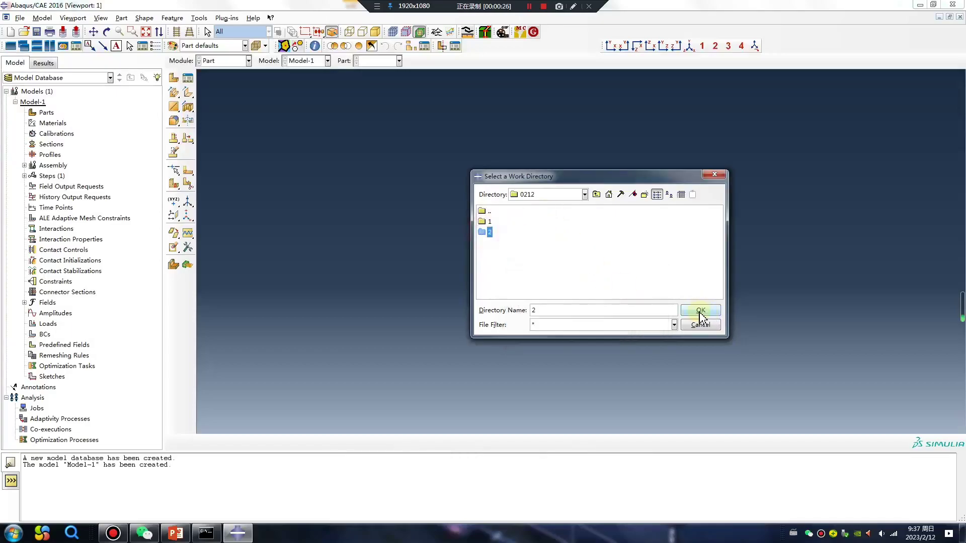
left_click(700, 310)
left_click(563, 304)
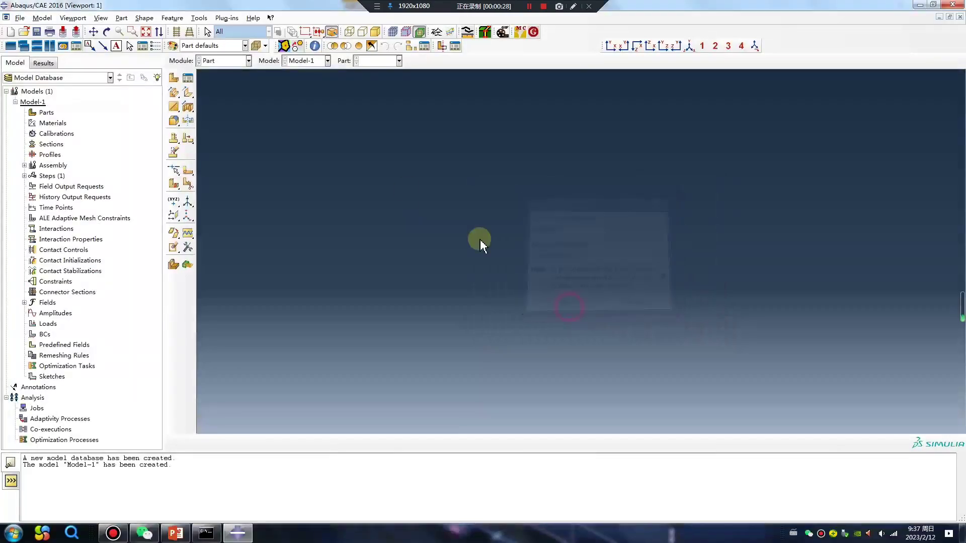
Start a 3D solid extrusion part and sketch a rectangle from the origin to 100,100
left_click(174, 78)
left_click(322, 395)
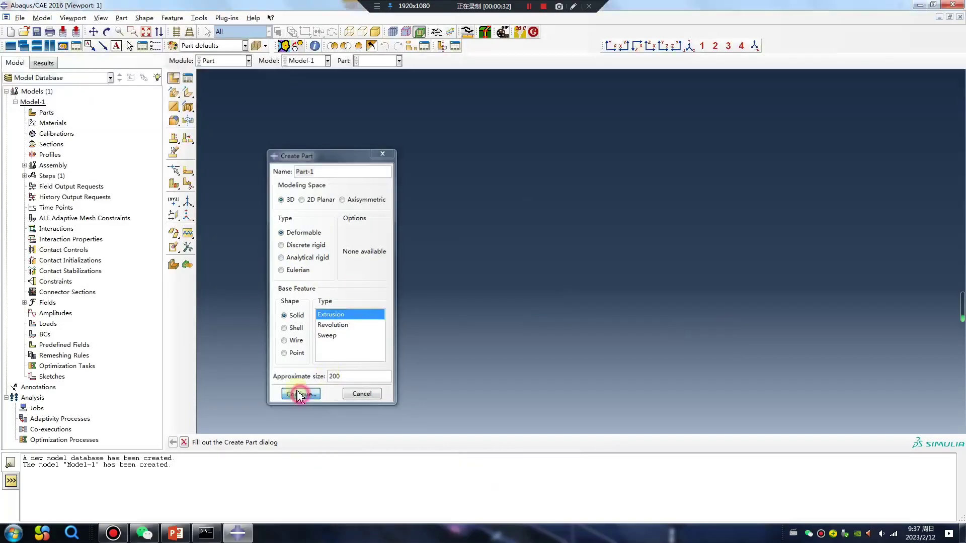
left_click(187, 93)
left_click(581, 251)
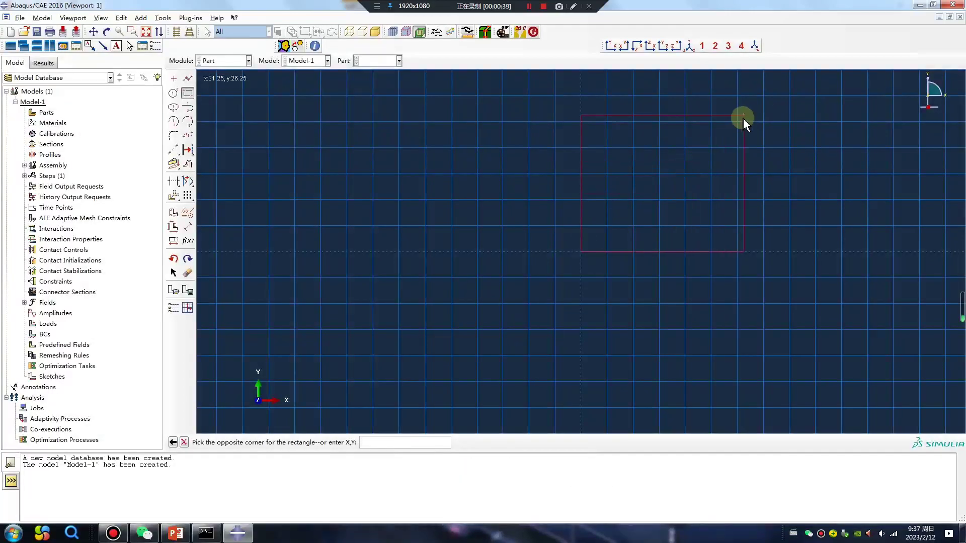
type("100")
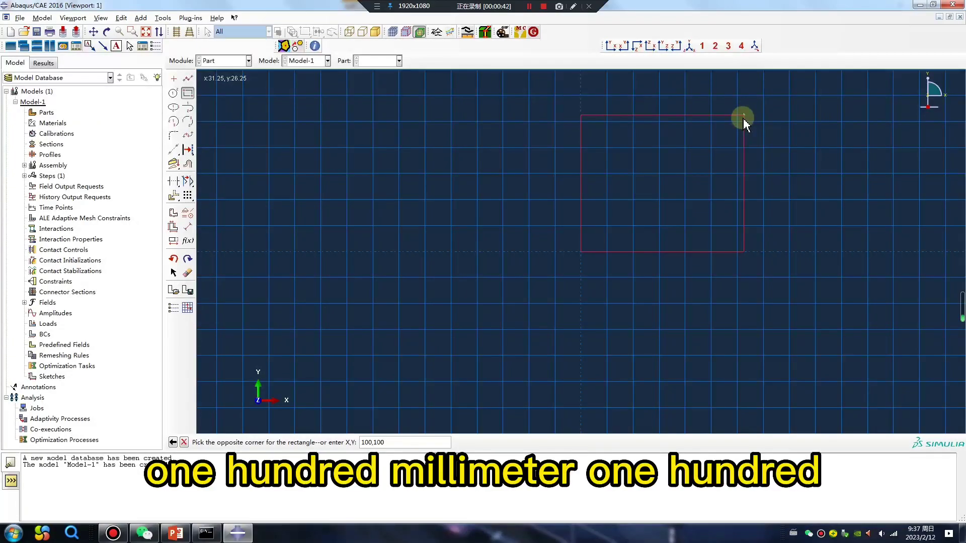
type(",100")
key("Return")
Finish the sketch and extrude it to a depth of 100
middle_click(432, 329)
middle_click(430, 332)
left_click(37, 112)
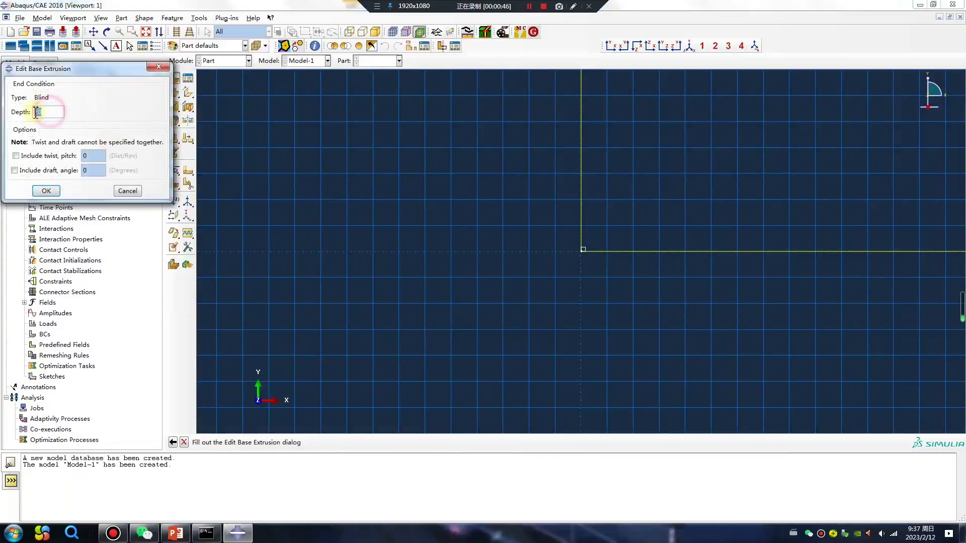
type("100")
key("Return")
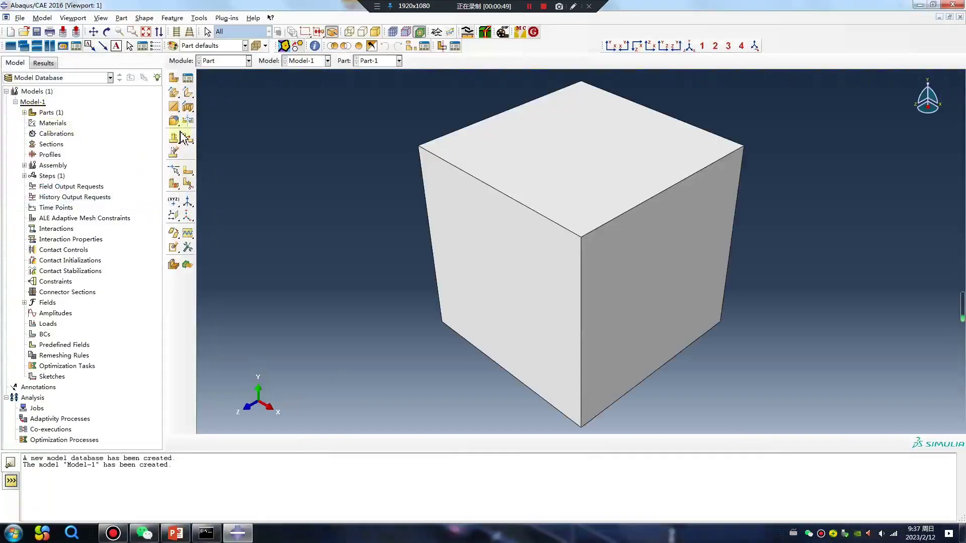
In the Property module, start Material-1 with a mass density of 7.89e-9
left_click(226, 61)
left_click(228, 83)
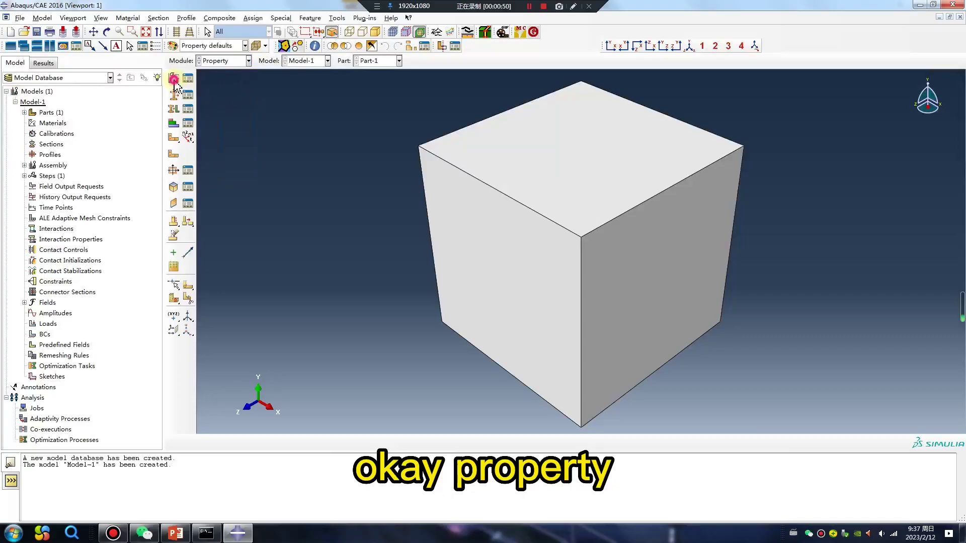
left_click(173, 78)
left_click(302, 179)
left_click(305, 190)
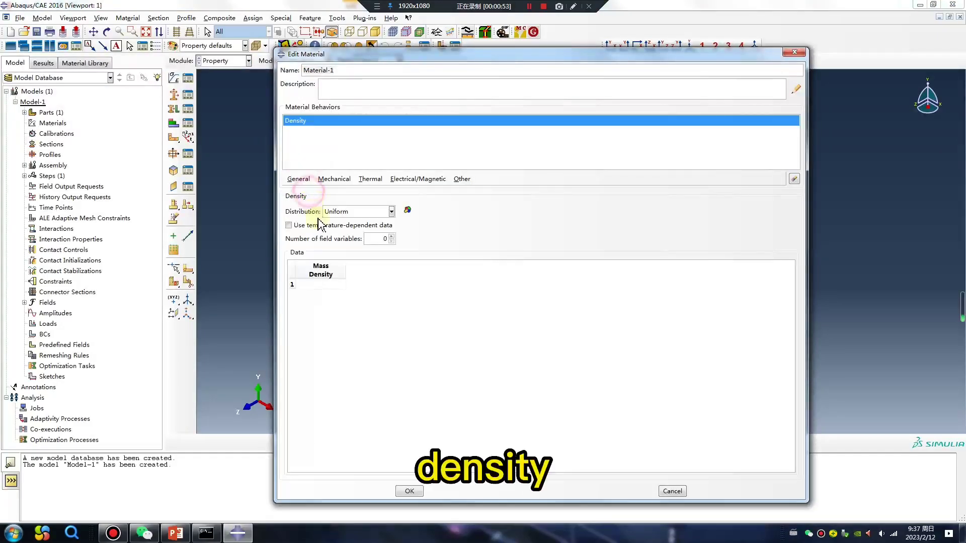
left_click(317, 285)
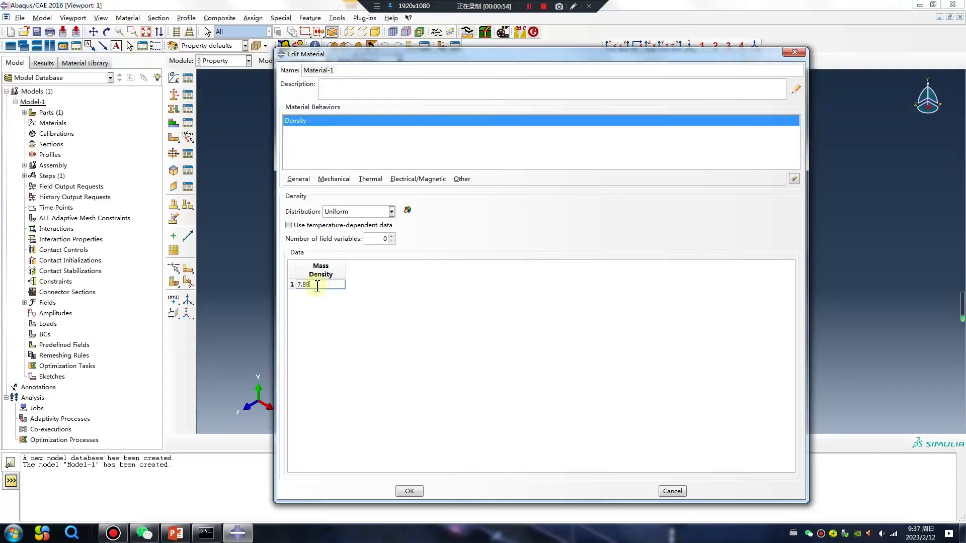
Add elastic behaviour with Young's modulus 2e5 and Poisson's ratio 0.3, and save Material-1
left_click(333, 179)
mouse_move(348, 191)
left_click(468, 191)
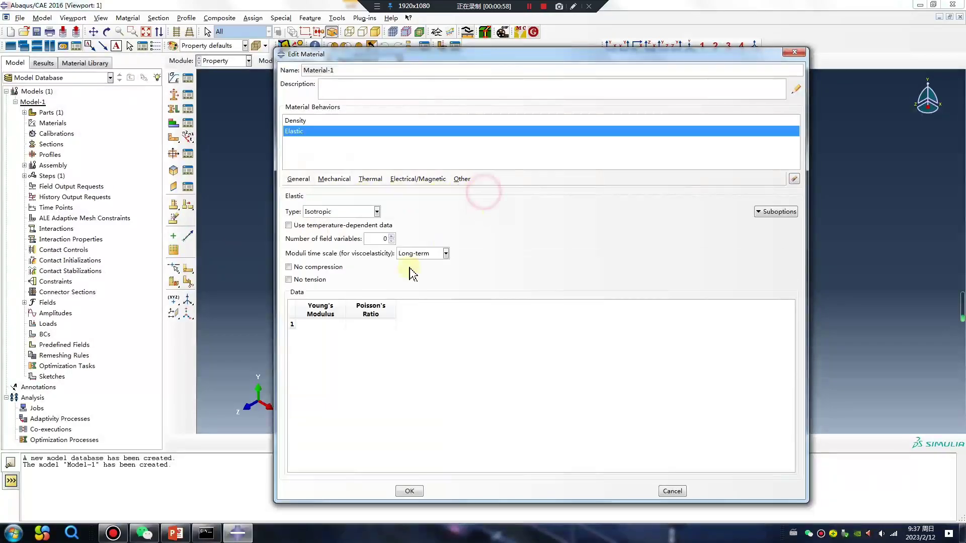
key("e")
left_click(333, 327)
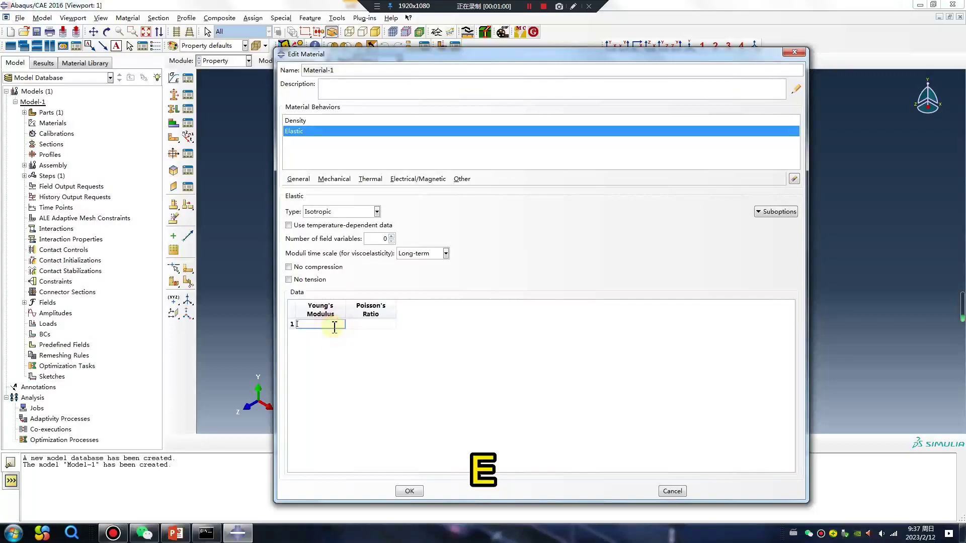
type("2e5")
left_click(381, 323)
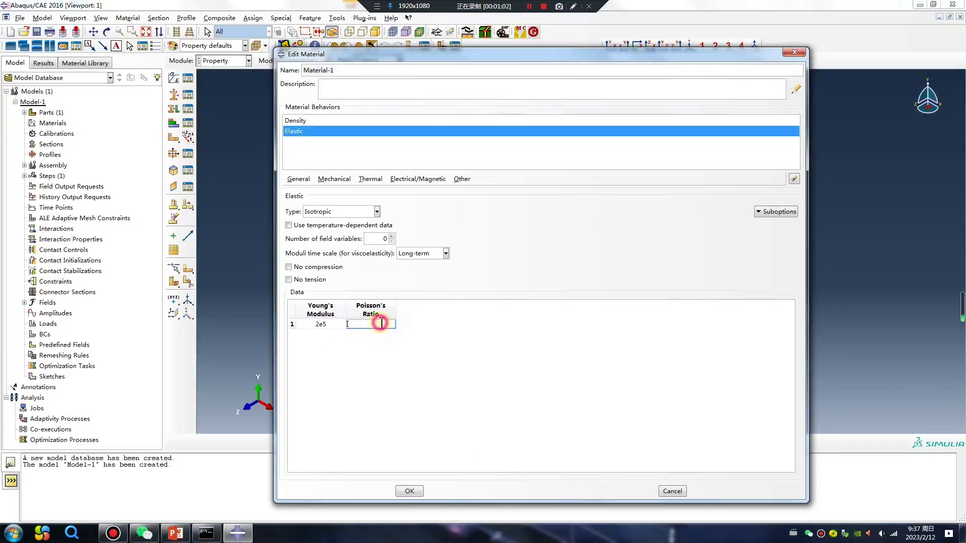
type("0.3")
left_click(410, 491)
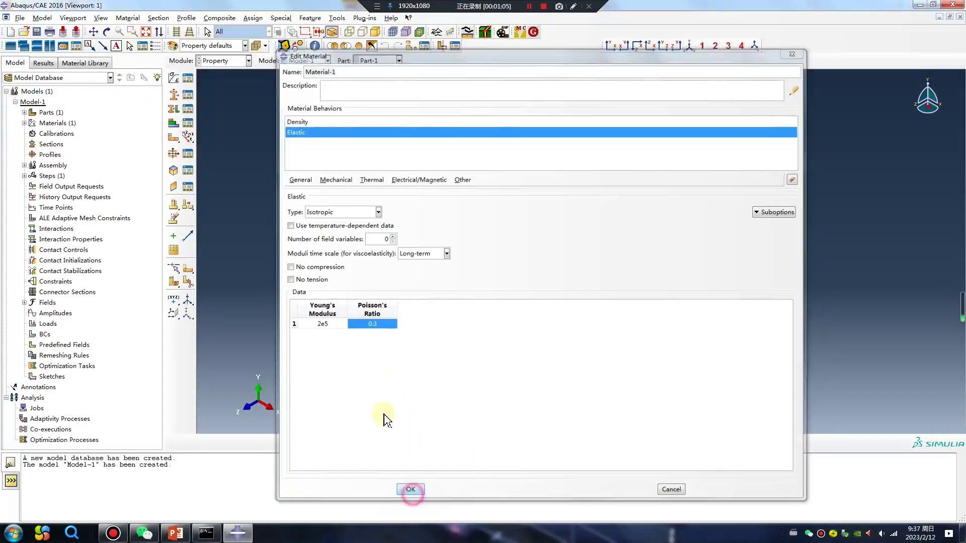
Create solid homogeneous Section-1 from Material-1 and assign it to the cube
left_click(175, 95)
left_click(38, 209)
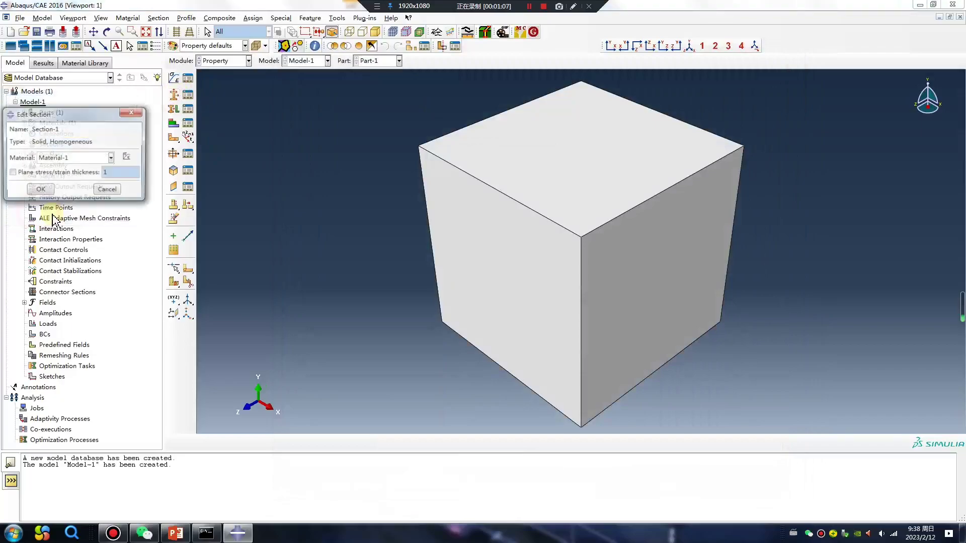
left_click(42, 191)
left_click(173, 110)
left_click(487, 194)
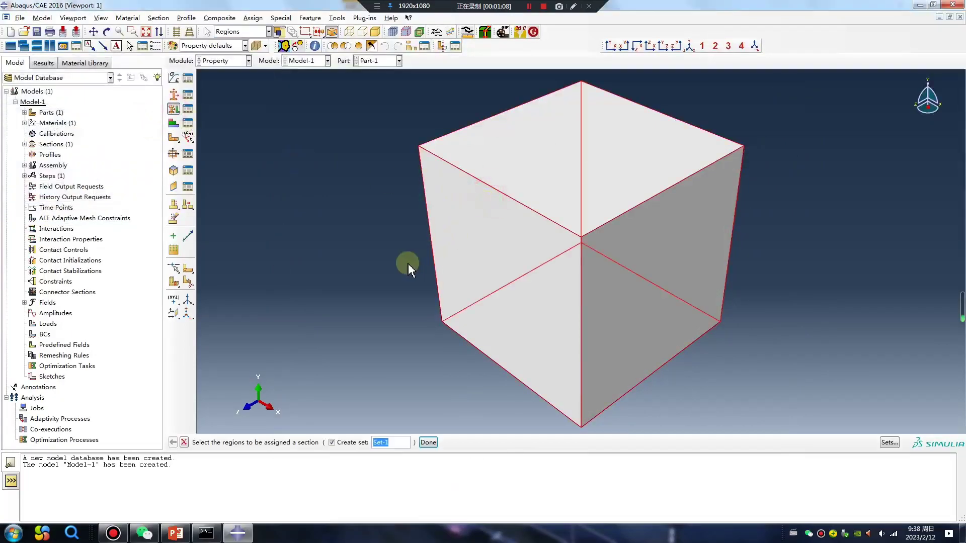
middle_click(406, 263)
left_click(39, 257)
left_click(223, 61)
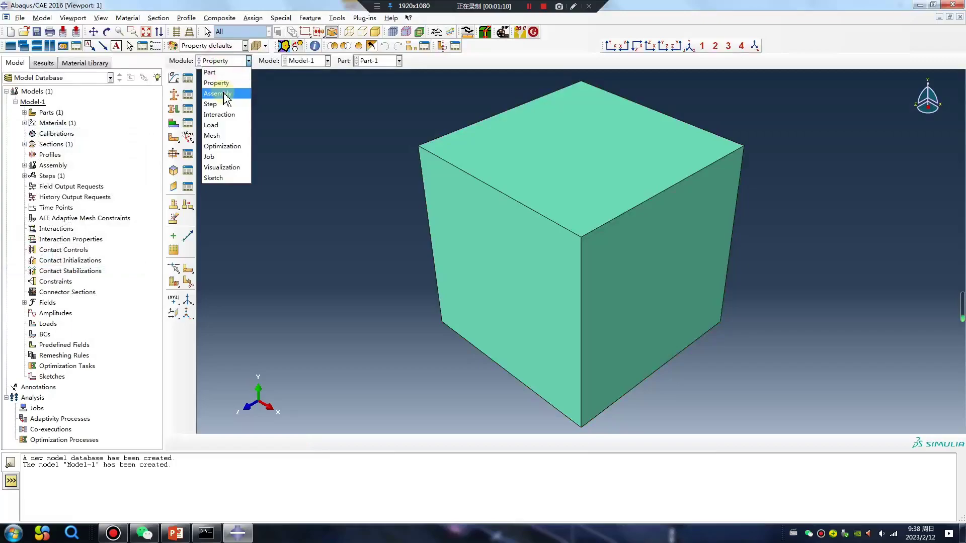
In the Assembly module, place an instance of Part-1 and rotate the view
left_click(221, 93)
left_click(173, 77)
left_click(37, 340)
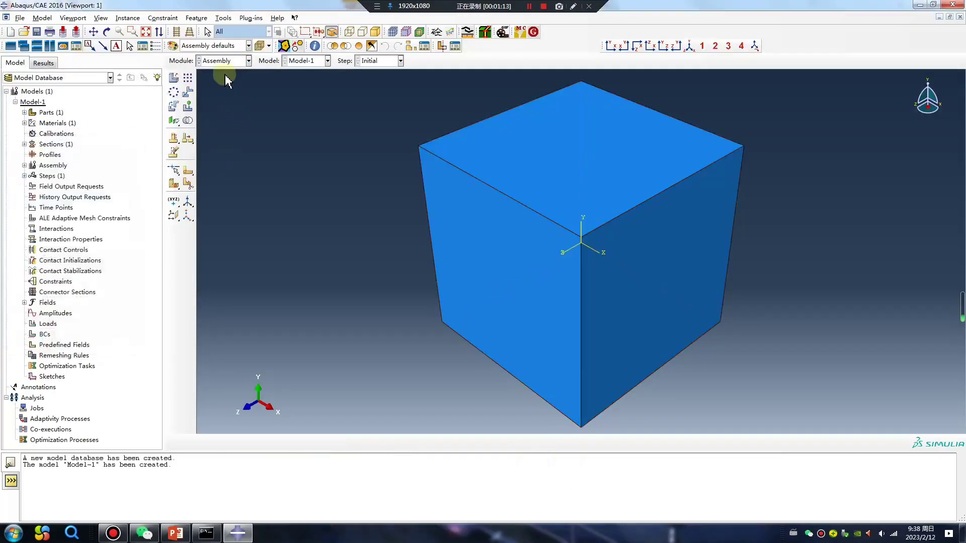
left_click(222, 60)
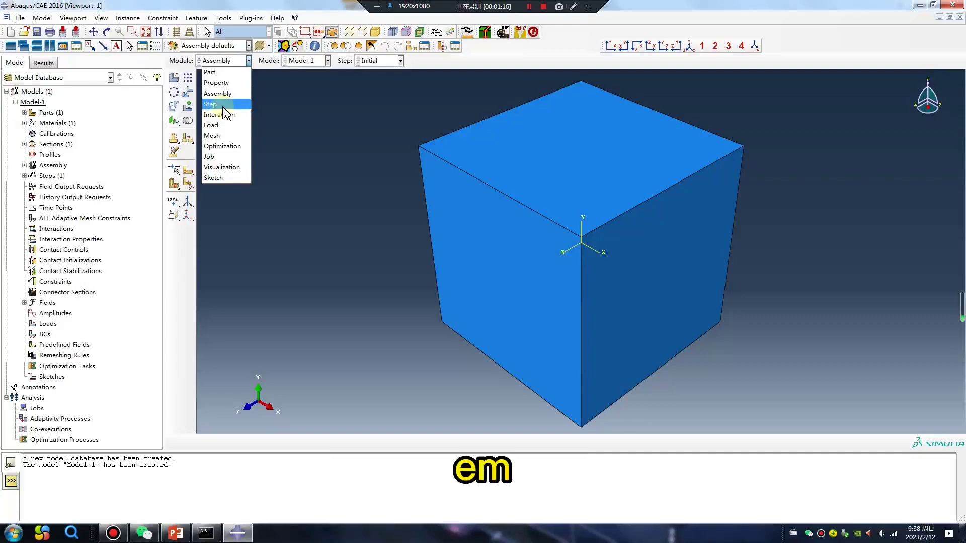
left_click_drag(418, 229, 644, 274, "ctrl+alt")
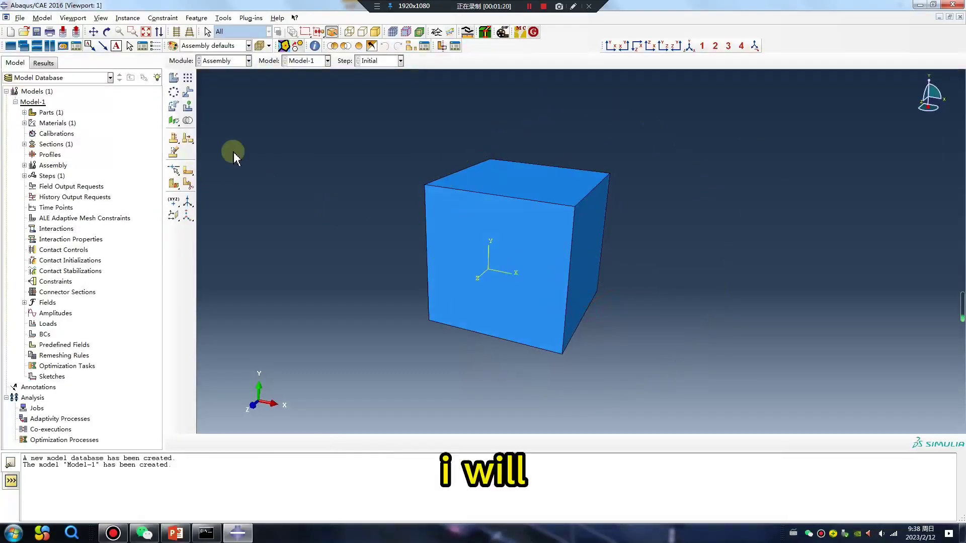
Linearly pattern the cube: 2 copies in direction 1 at offset 120, 1 in direction 2
left_click(188, 78)
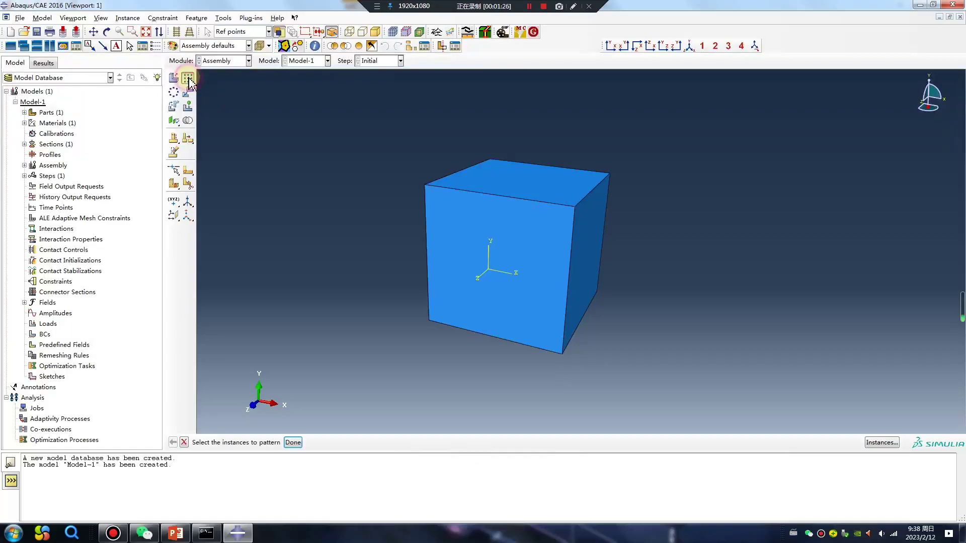
left_click(548, 239)
middle_click(433, 302)
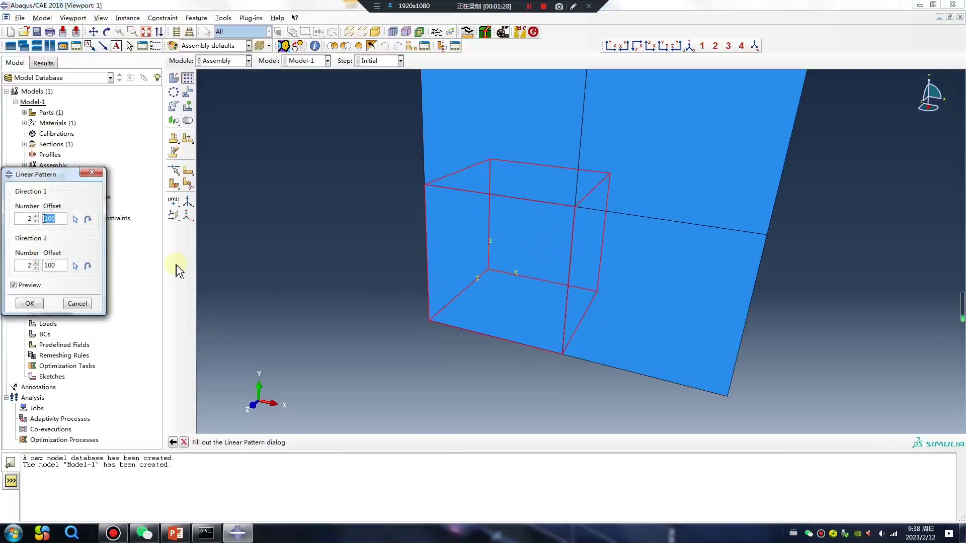
left_click(36, 268)
left_click_drag(57, 225, 39, 224)
type("120")
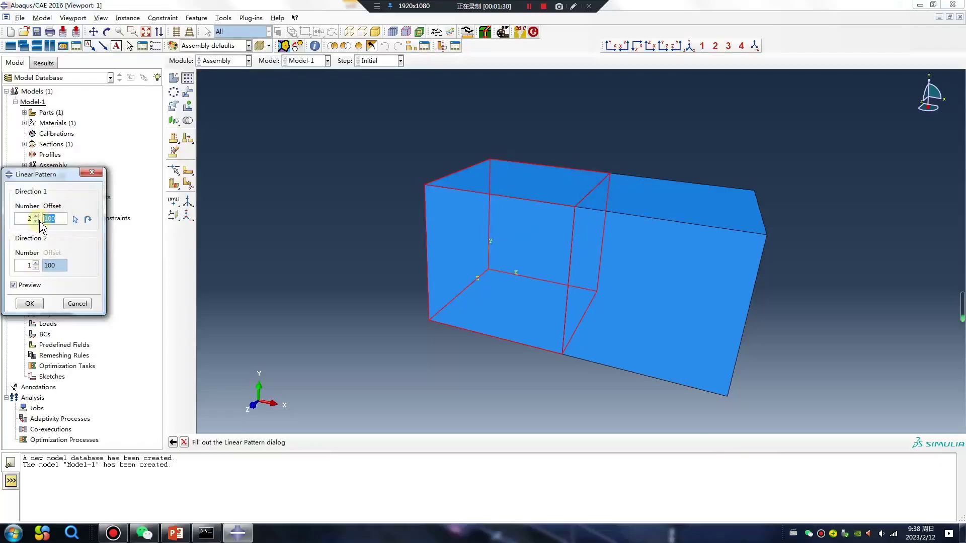
left_click(29, 304)
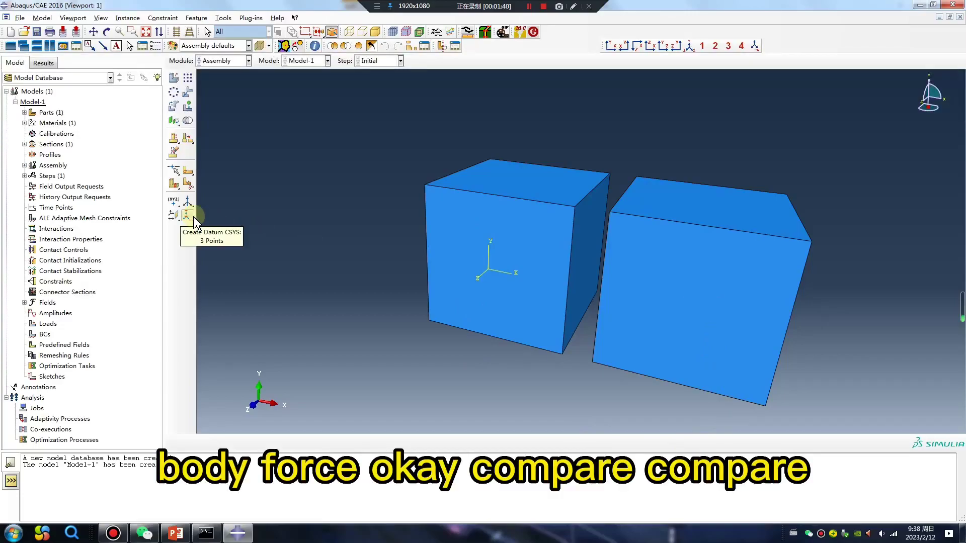
In the Step module, create a new Dynamic, Implicit step
left_click(221, 60)
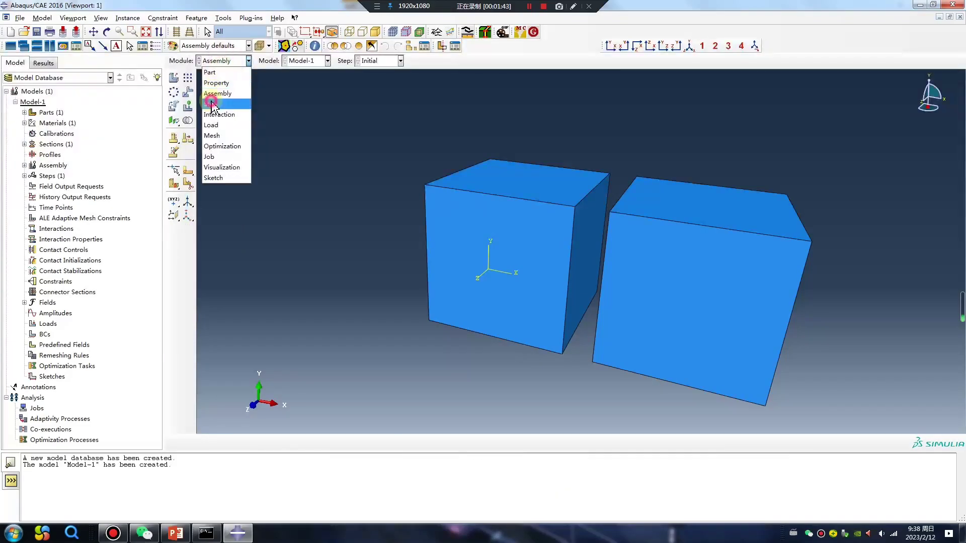
left_click(212, 103)
left_click(174, 78)
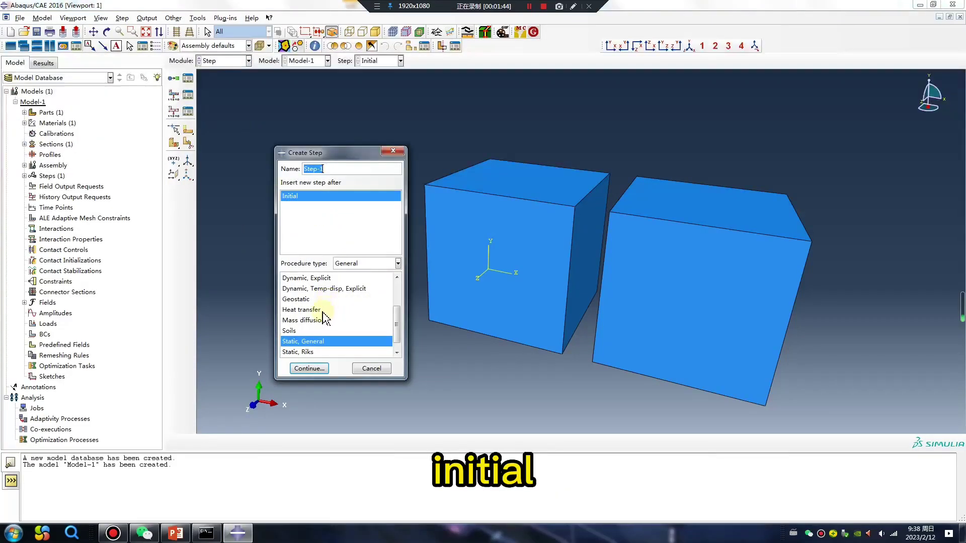
scroll(325, 318, "up", 2)
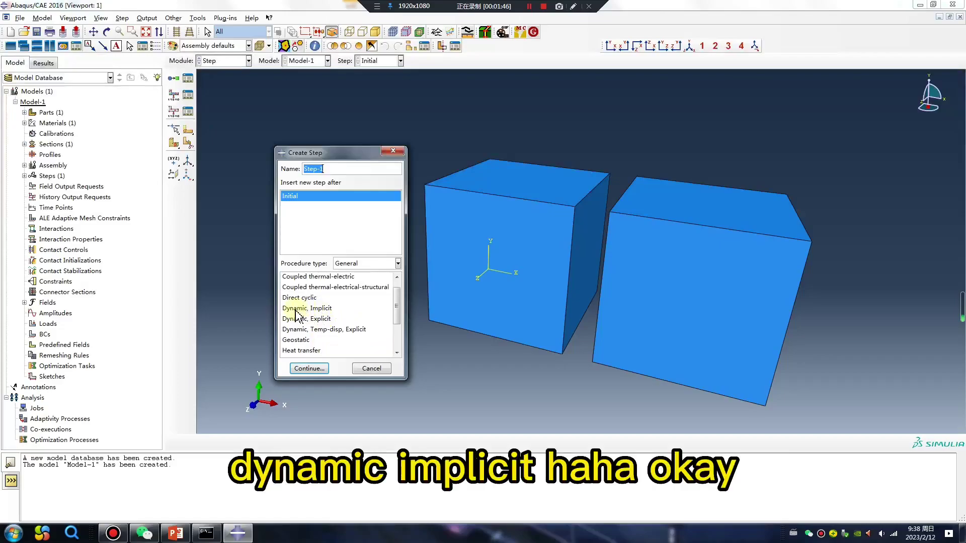
left_click(296, 309)
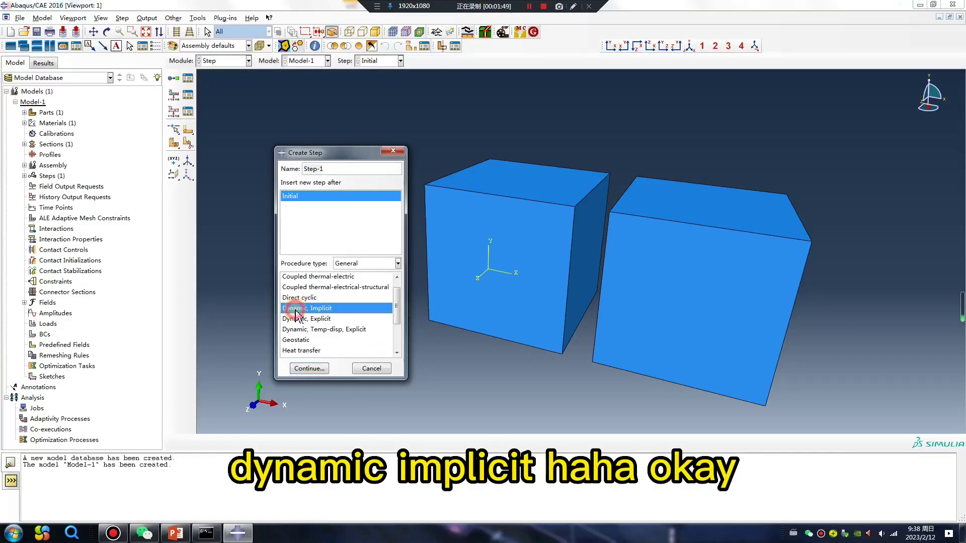
left_click(309, 368)
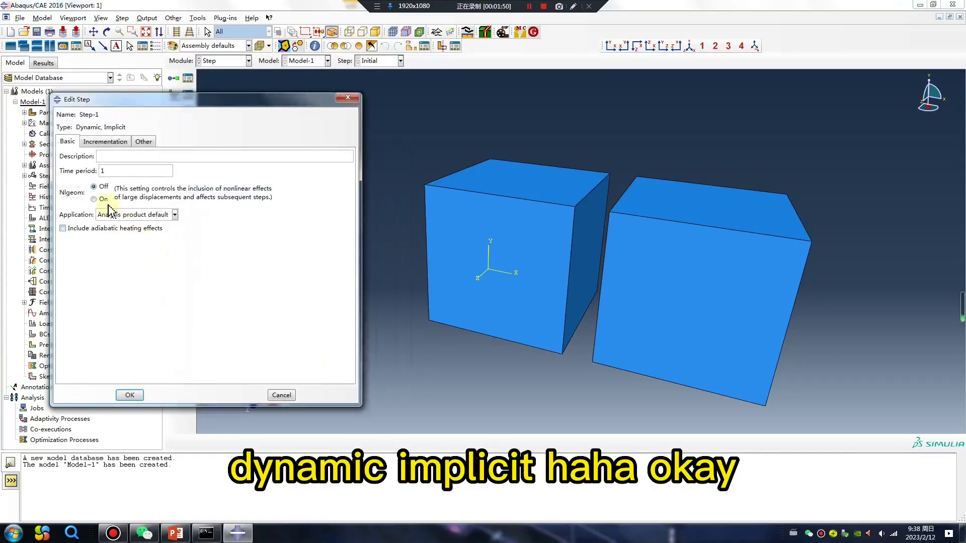
Set the step's initial increment size to 0.01 and edit the maximum number of increments
left_click(105, 141)
double_click(117, 195)
type("0.01")
left_click(185, 173)
Set the application to Quasi-static, dismiss the warning, and save Step-1
left_click(67, 141)
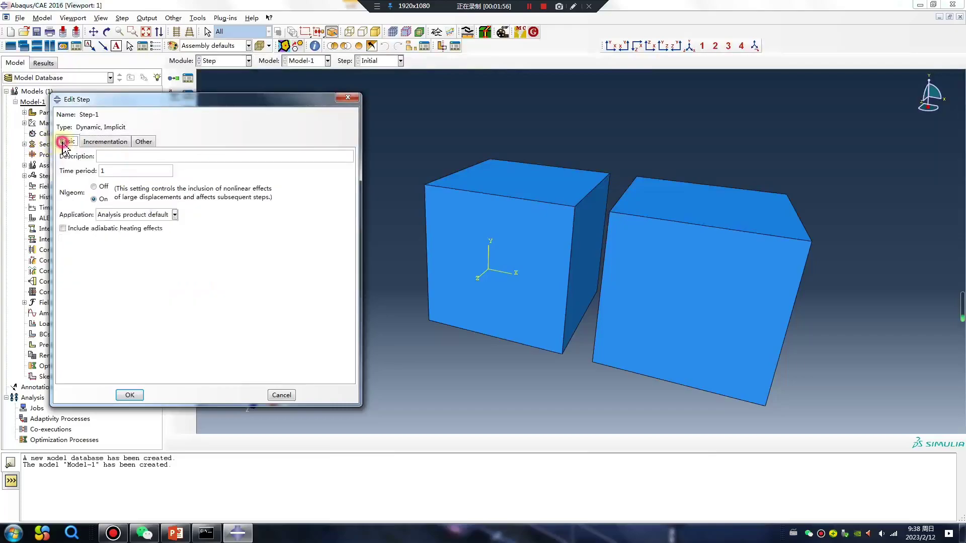
left_click(127, 215)
left_click(115, 260)
left_click(207, 277)
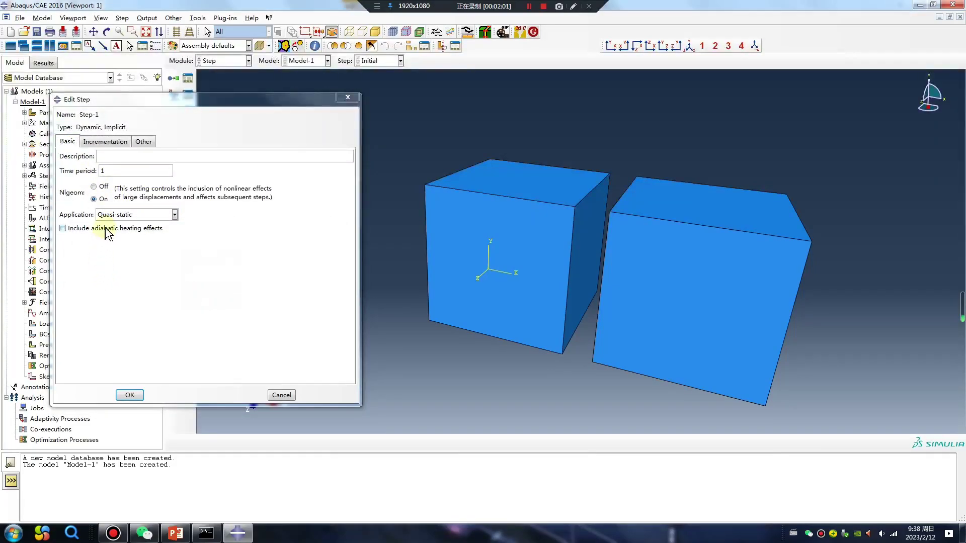
left_click(129, 394)
left_click(226, 64)
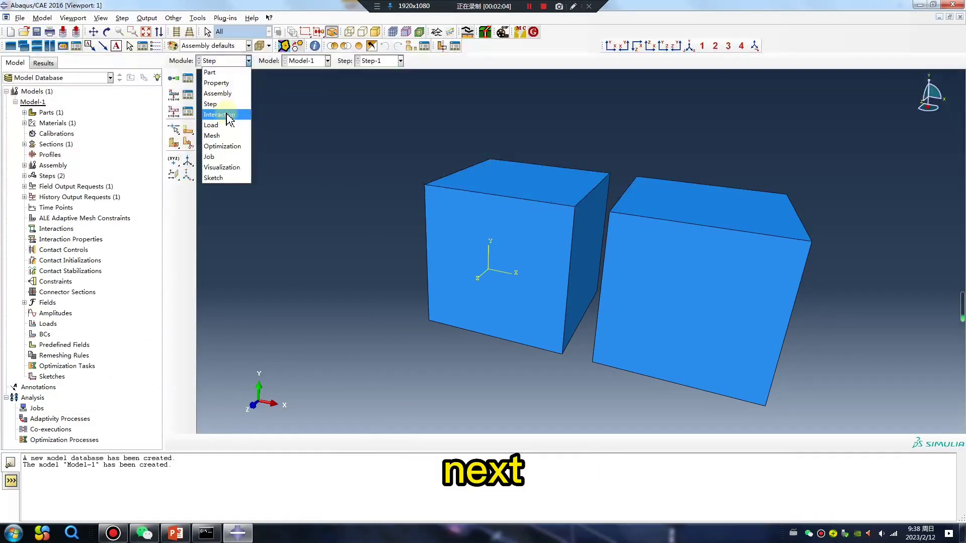
left_click(213, 137)
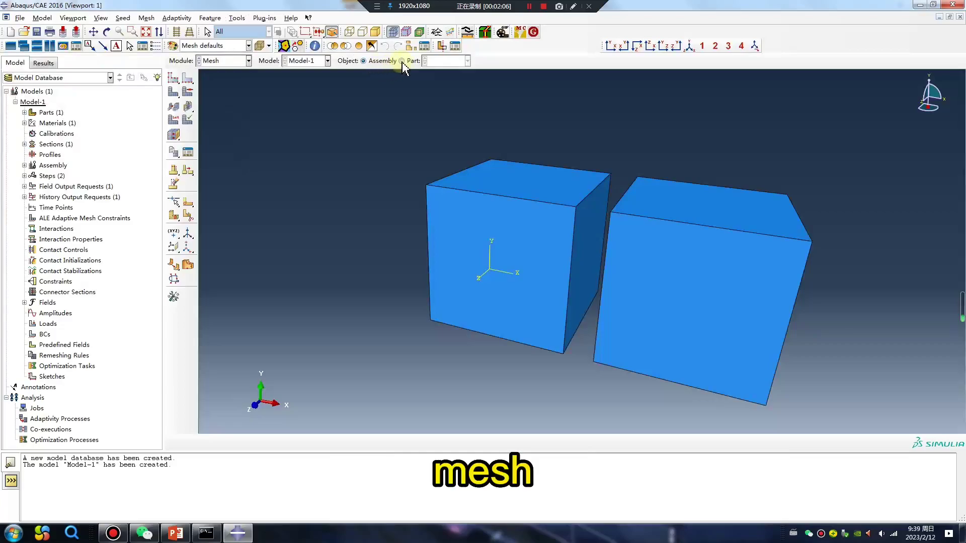
Mesh Part-1 with its global seeds, producing 1000 elements, then go to the Load module
left_click(402, 61)
left_click(173, 92)
middle_click(260, 154)
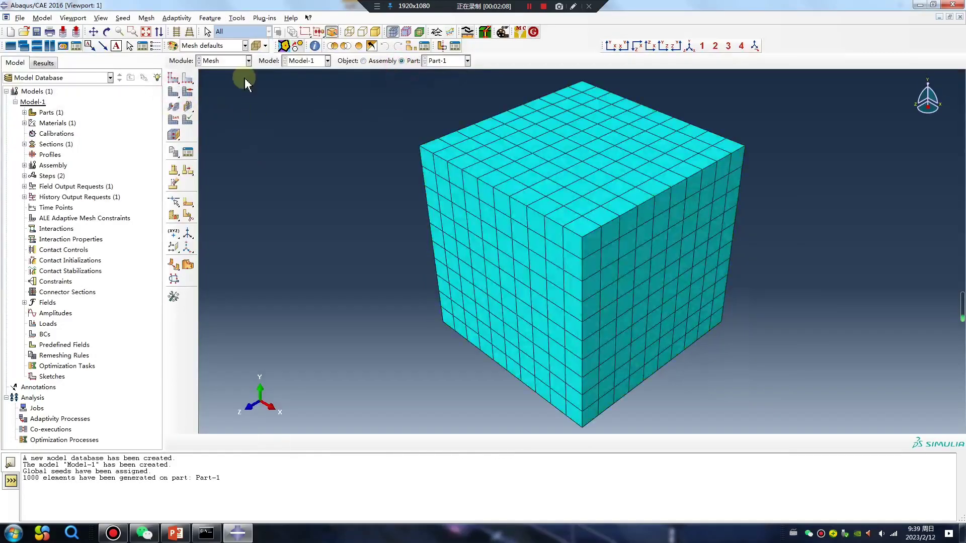
left_click(227, 62)
left_click(221, 125)
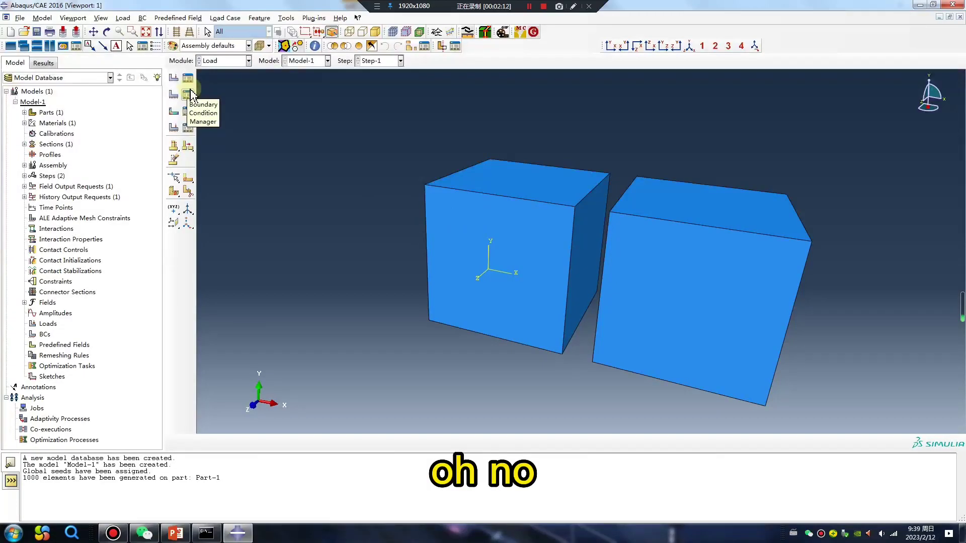
Create Load-1, a gravity load of 0, -9800, 0 in Step-1, on the left cube
left_click(224, 61)
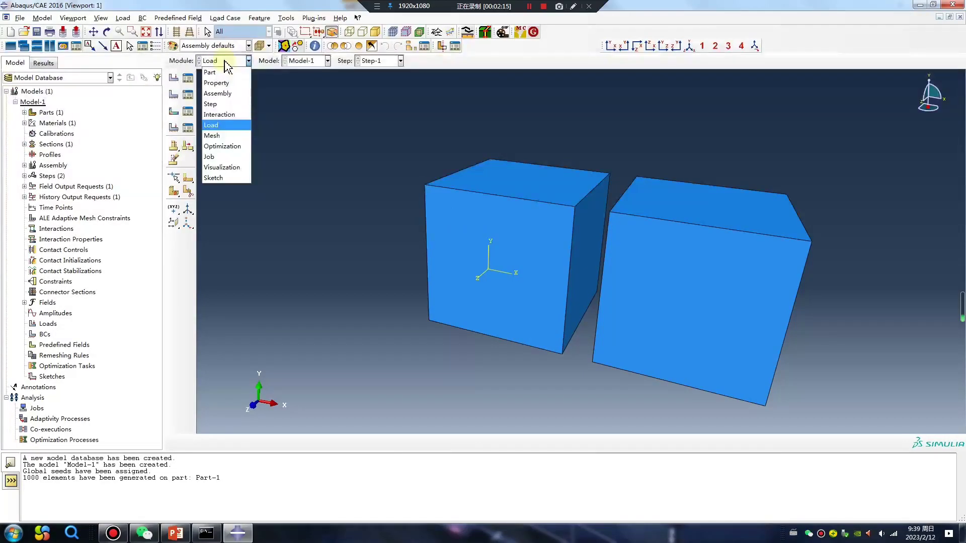
left_click(339, 129)
left_click(173, 78)
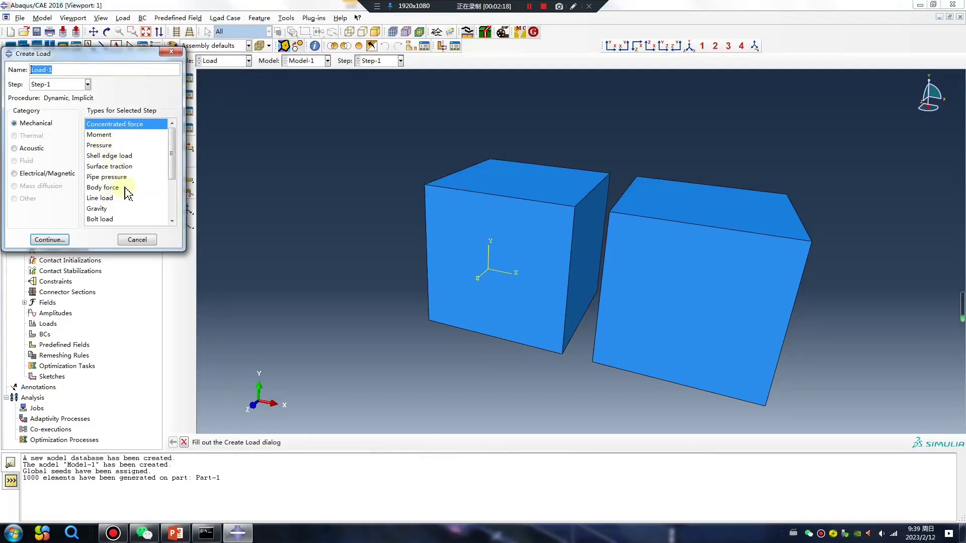
left_click(98, 208)
left_click(55, 241)
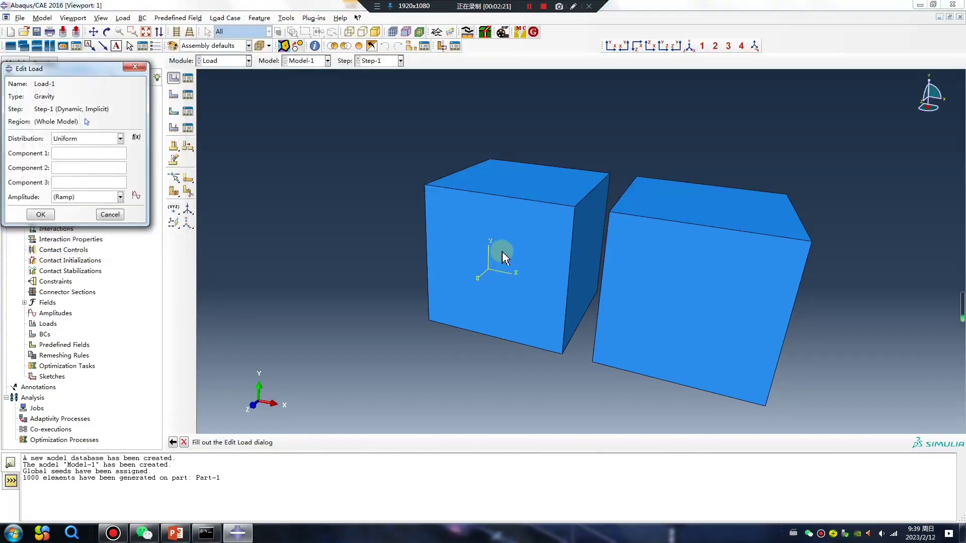
left_click(87, 122)
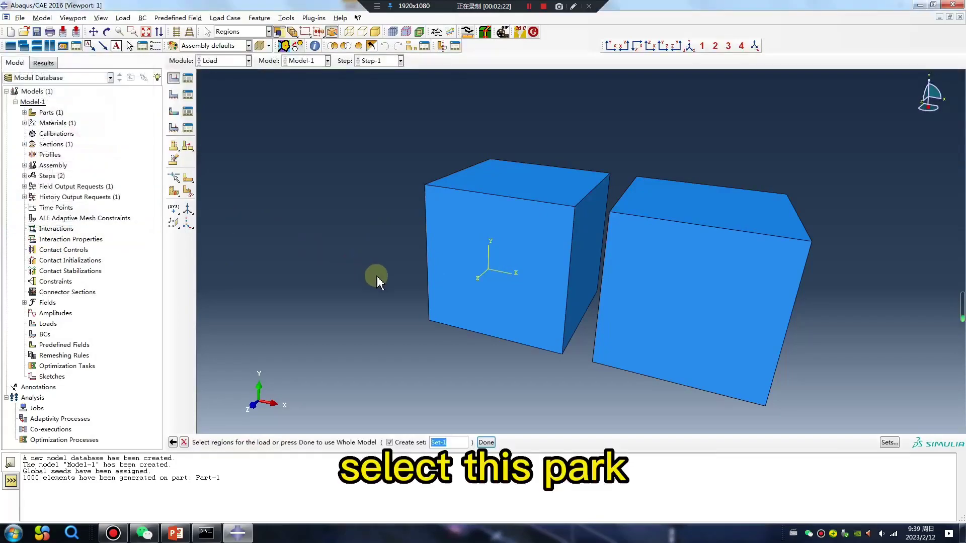
left_click(530, 260)
middle_click(354, 300)
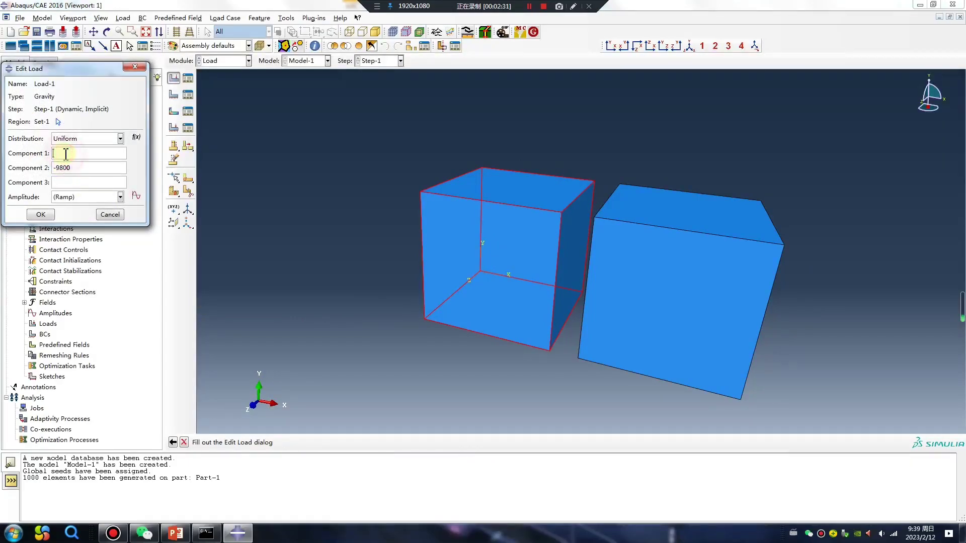
type("0")
left_click(40, 215)
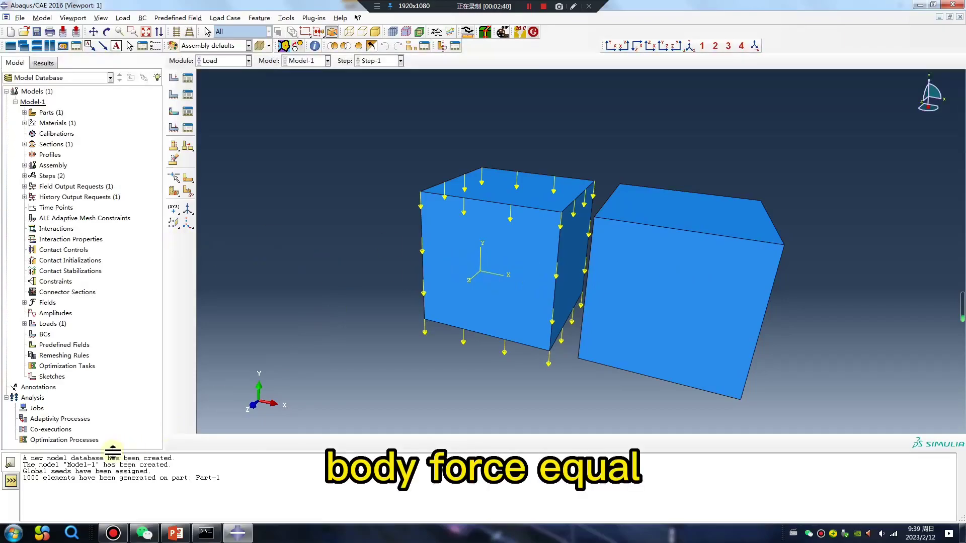
left_click(11, 481)
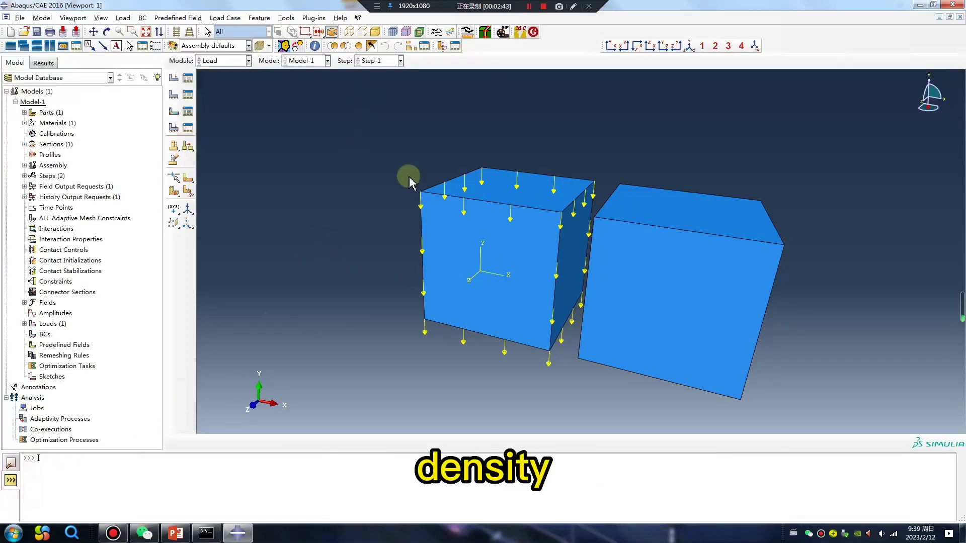
left_click(573, 6)
mouse_move(346, 163)
left_mouse_down()
mouse_move(305, 328)
mouse_move(385, 295)
mouse_move(349, 183)
mouse_move(391, 208)
mouse_move(302, 249)
left_mouse_up()
left_click_drag(457, 227, 509, 274)
left_click_drag(503, 222, 452, 294)
mouse_move(656, 214)
left_mouse_down()
mouse_move(611, 237)
mouse_move(632, 345)
mouse_move(597, 342)
left_mouse_up()
left_click_drag(277, 84, 302, 144)
left_click(328, 141)
left_click_drag(383, 80, 462, 146)
left_click_drag(469, 128, 503, 135)
left_click_drag(557, 87, 578, 161)
left_click_drag(635, 100, 674, 145)
left_click_drag(679, 111, 638, 161)
left_click_drag(749, 98, 732, 189)
mouse_move(809, 129)
left_mouse_down()
mouse_move(820, 146)
mouse_move(885, 151)
left_mouse_up()
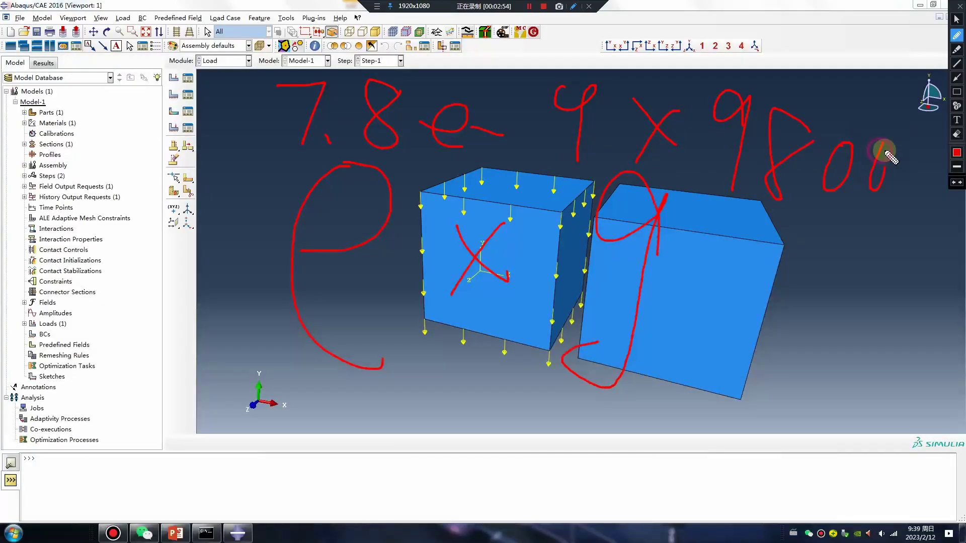
left_click_drag(197, 122, 244, 119)
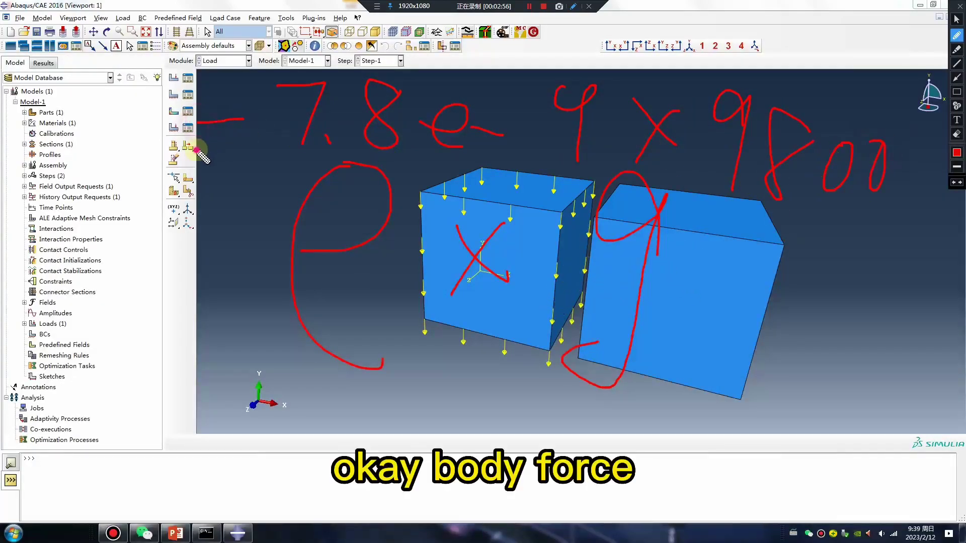
left_click_drag(198, 149, 247, 149)
left_click(328, 142)
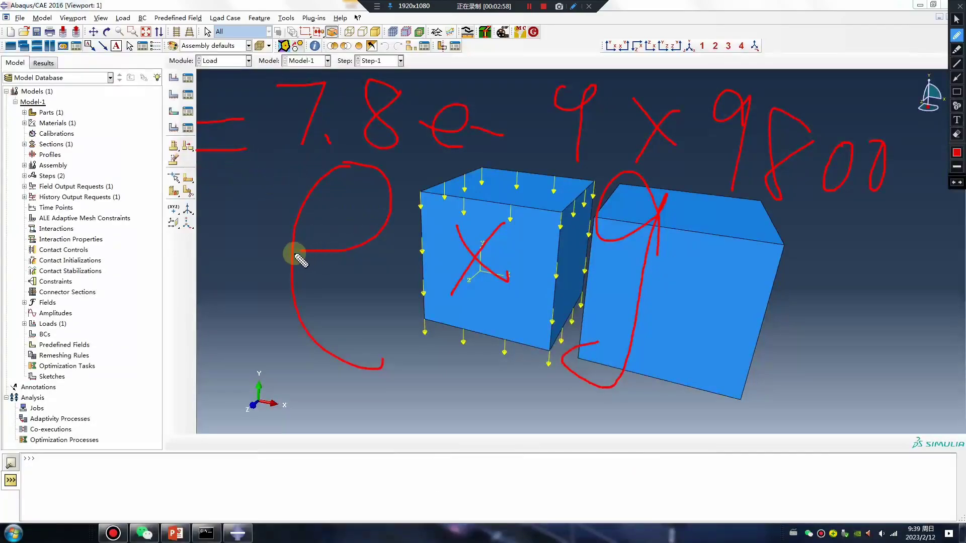
left_click_drag(295, 252, 341, 246)
left_click_drag(649, 112, 689, 150)
left_click_drag(687, 90, 625, 168)
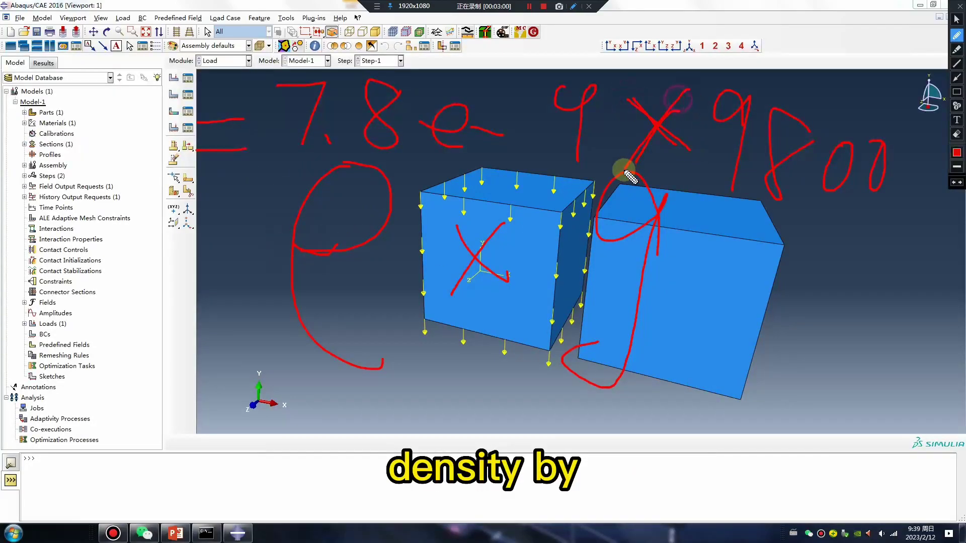
mouse_move(810, 132)
left_mouse_down()
mouse_move(768, 116)
mouse_move(780, 198)
mouse_move(762, 171)
mouse_move(811, 127)
mouse_move(796, 159)
left_mouse_up()
key("Escape")
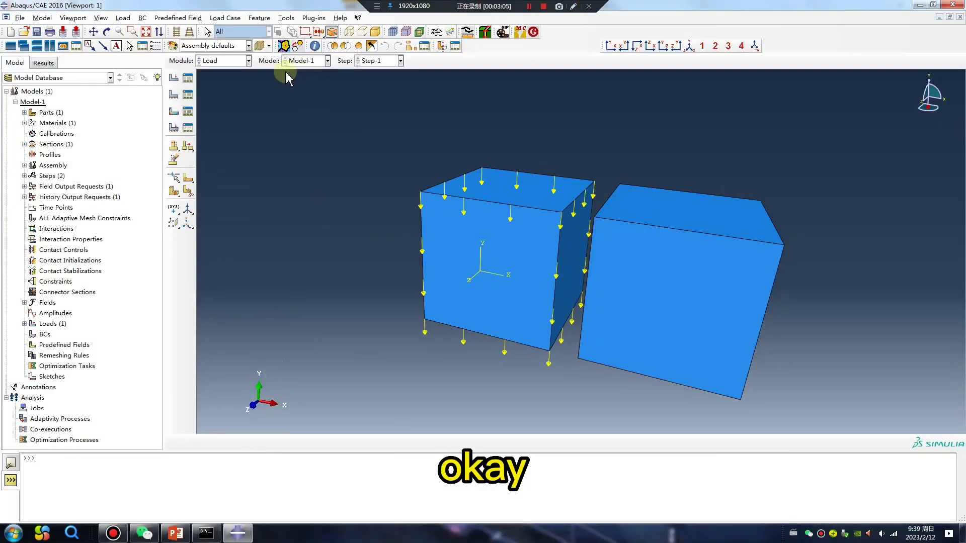
Read Material-1's density 7.89E-009 and copy the computed 7.7322e-05 from the command line
left_click(224, 61)
left_click(211, 82)
left_click(187, 78)
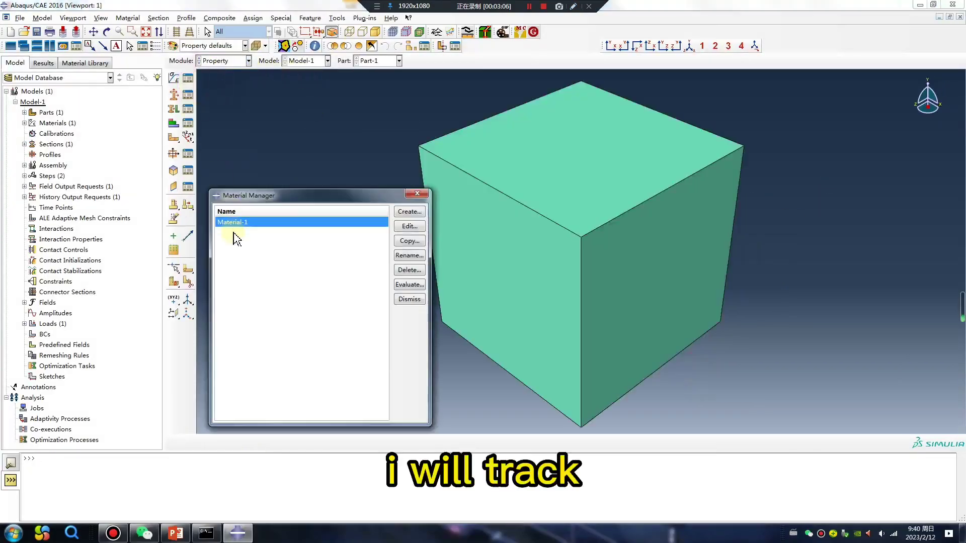
double_click(234, 223)
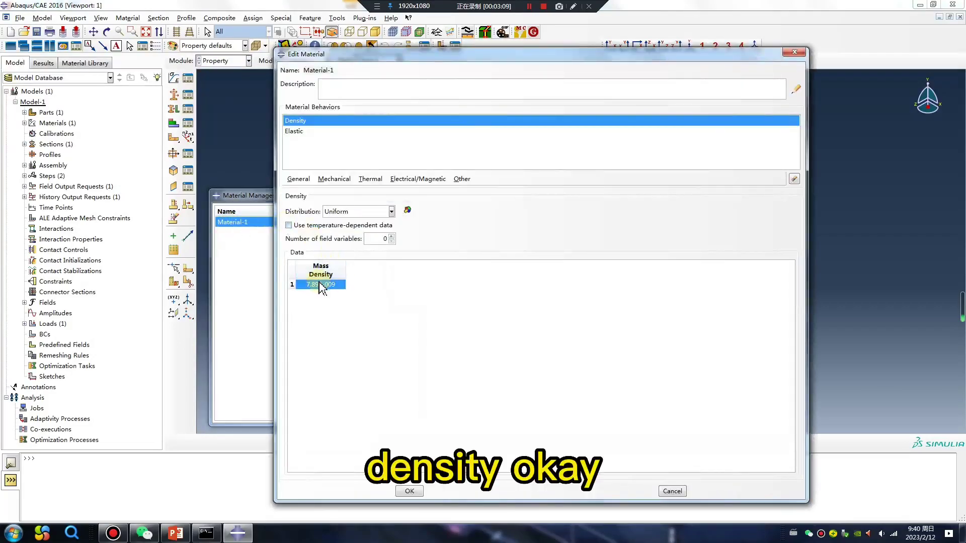
left_click(795, 52)
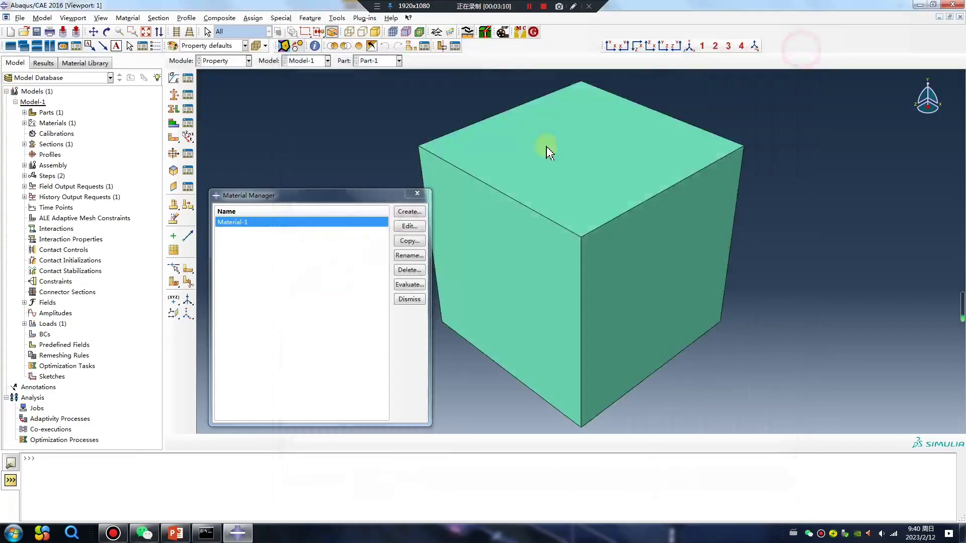
left_click(421, 195)
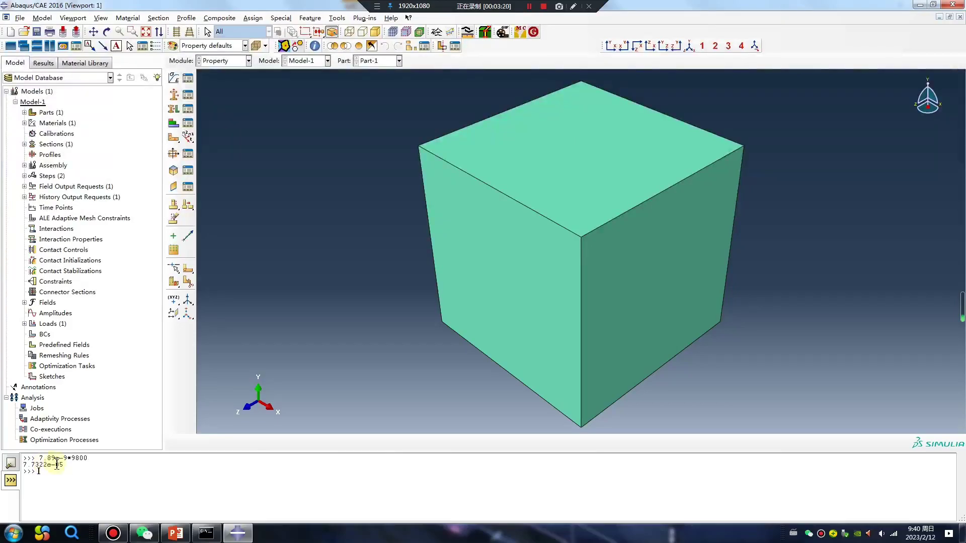
left_click_drag(65, 466, 24, 466)
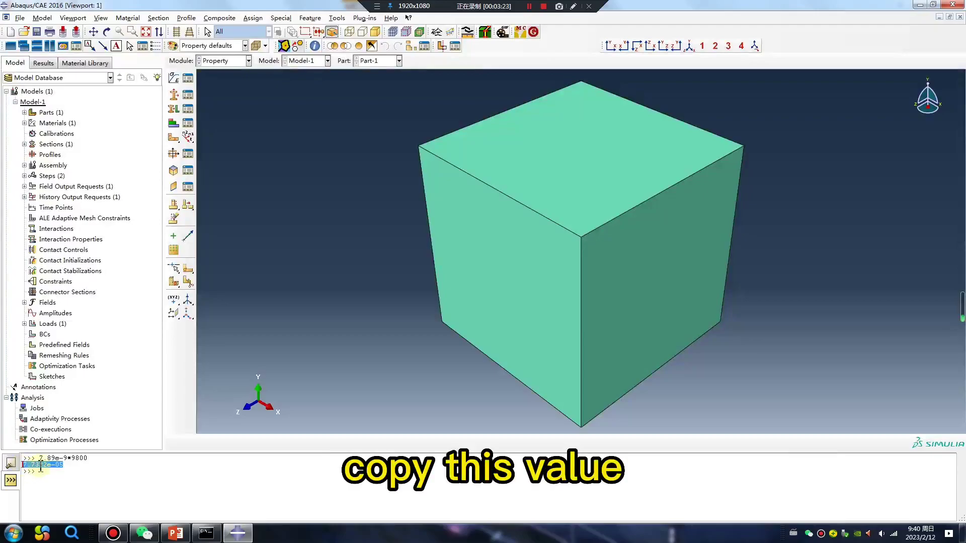
left_click(222, 61)
In the Load module, start a body-force load on the right cube
left_click(218, 126)
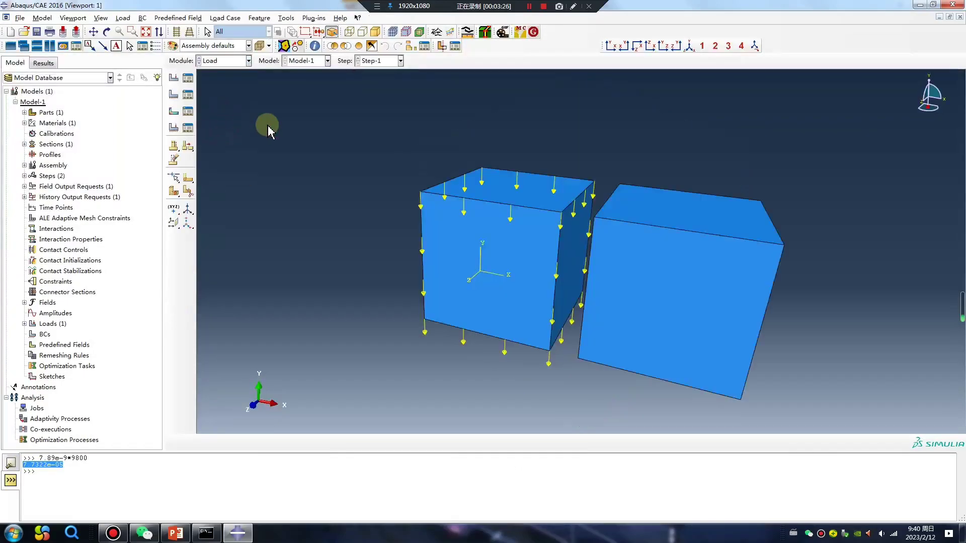
left_click(173, 78)
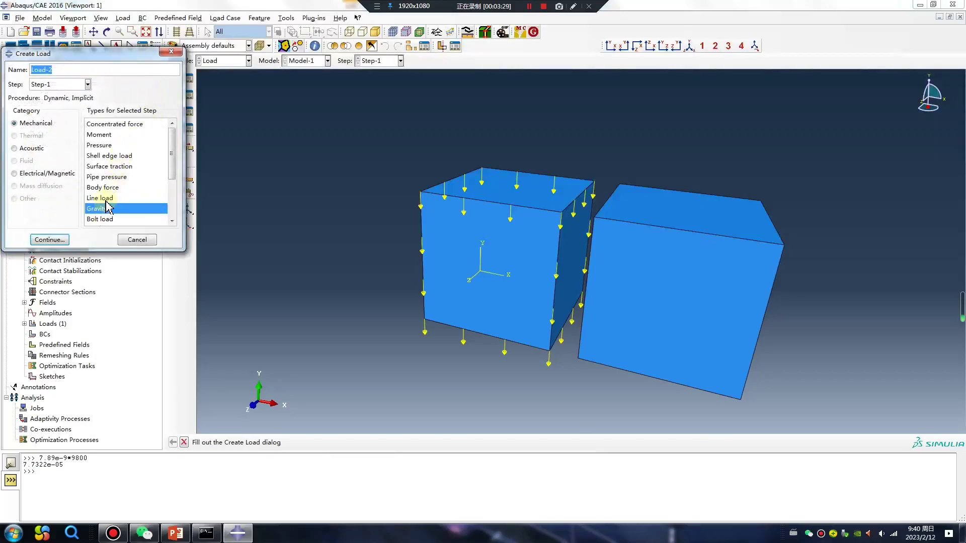
left_click(103, 187)
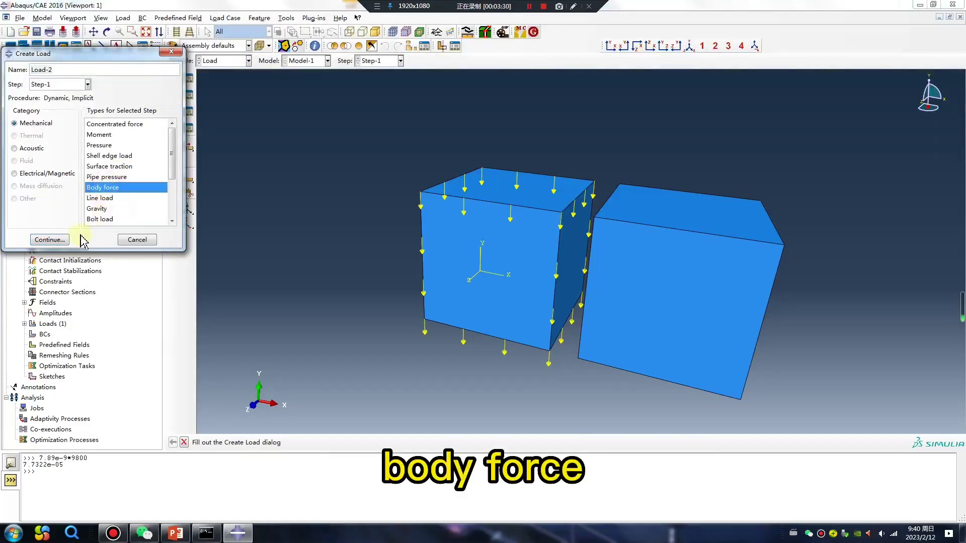
left_click(49, 239)
left_click(676, 264)
middle_click(520, 375)
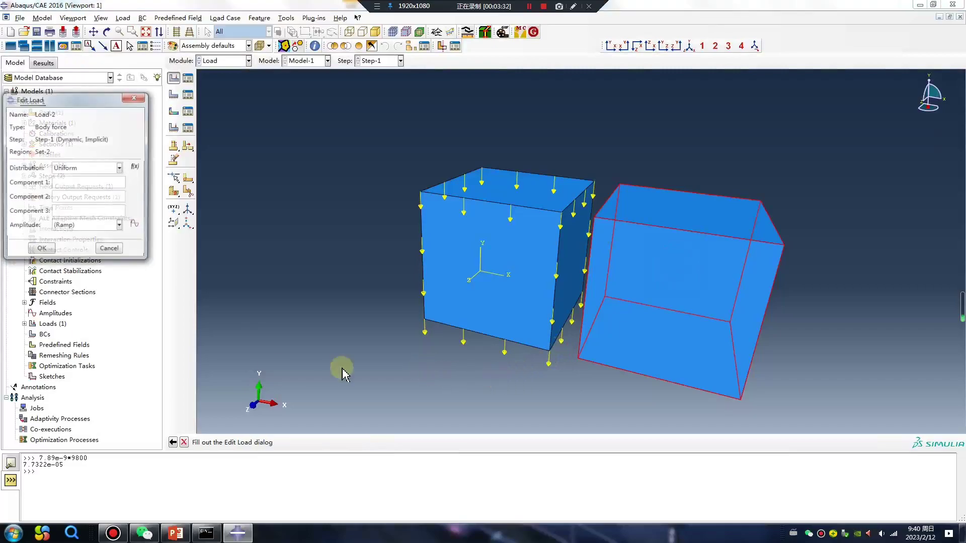
Enter body-force components 0, -7.7322e-05, 0 to create Load-2
left_click(69, 212)
type("0")
left_click(65, 181)
type("0")
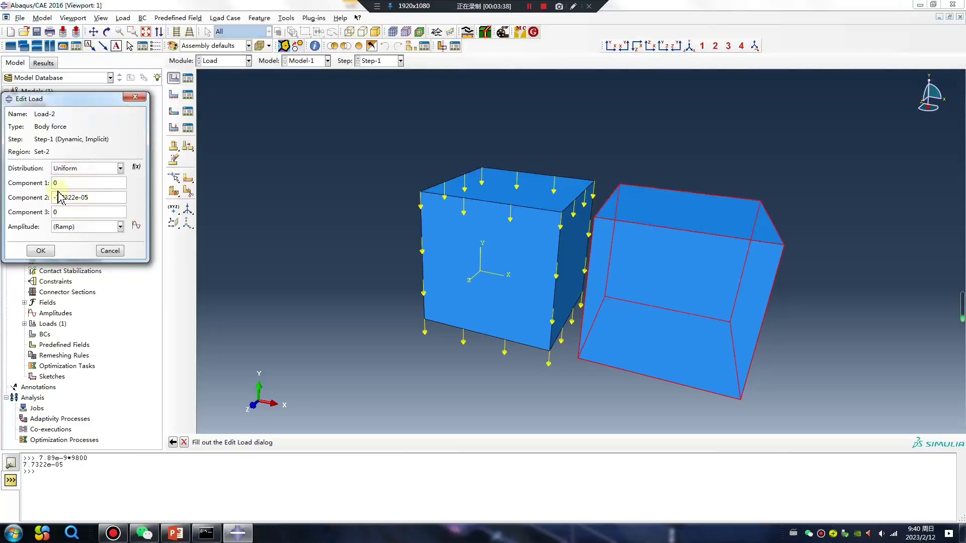
left_click(52, 250)
left_click(229, 60)
left_click(225, 65)
Start a Displacement/Rotation boundary condition and select both cubes' bottom faces
left_click(173, 94)
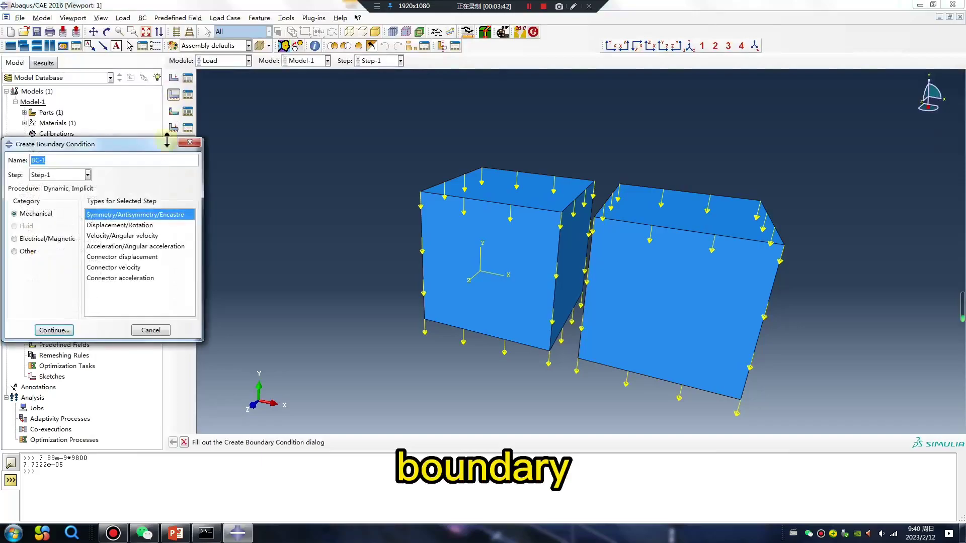
left_click(108, 225)
left_click(54, 330)
left_click_drag(528, 324, 550, 302, "ctrl+alt")
left_click(550, 302)
left_click(659, 307, "shift")
middle_click(271, 289)
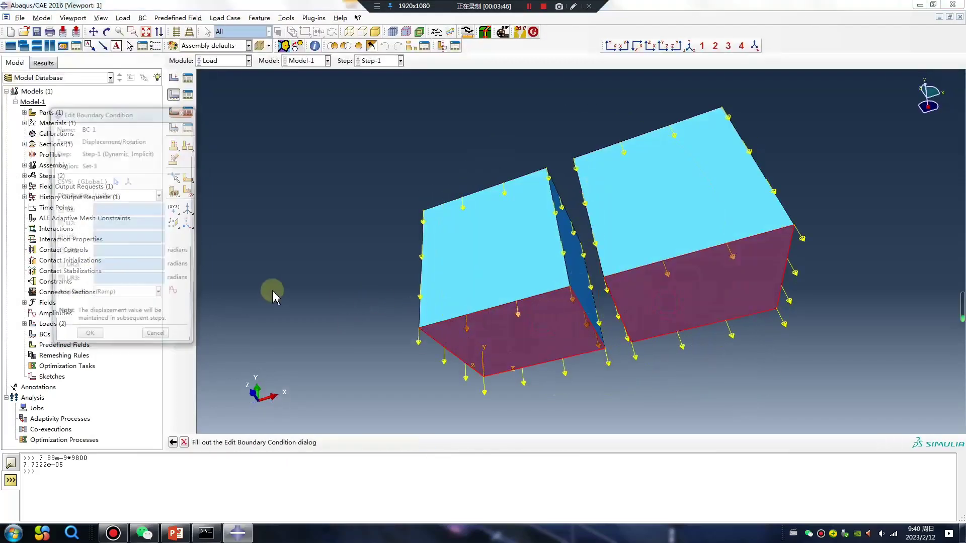
Hold U2, U3, UR1, UR2 and UR3 at zero to create BC-1
left_click(59, 283)
left_click(58, 269)
left_click(59, 254)
left_click(58, 239)
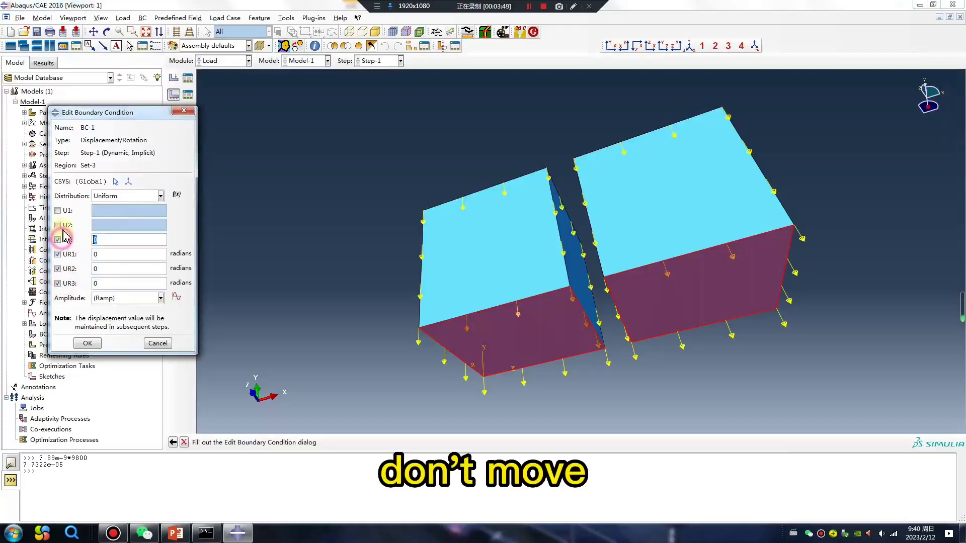
left_click(59, 225)
left_click(87, 343)
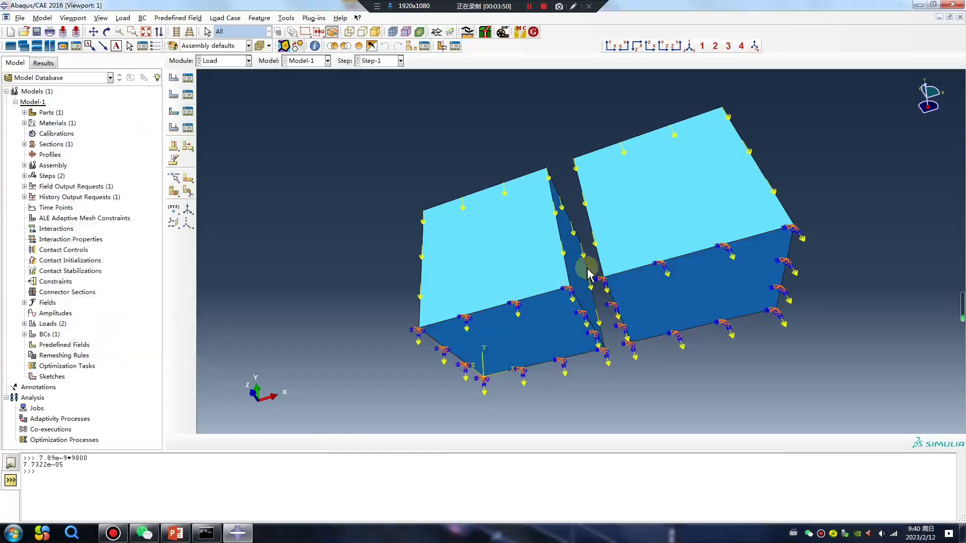
left_click_drag(632, 233, 649, 332, "ctrl+alt")
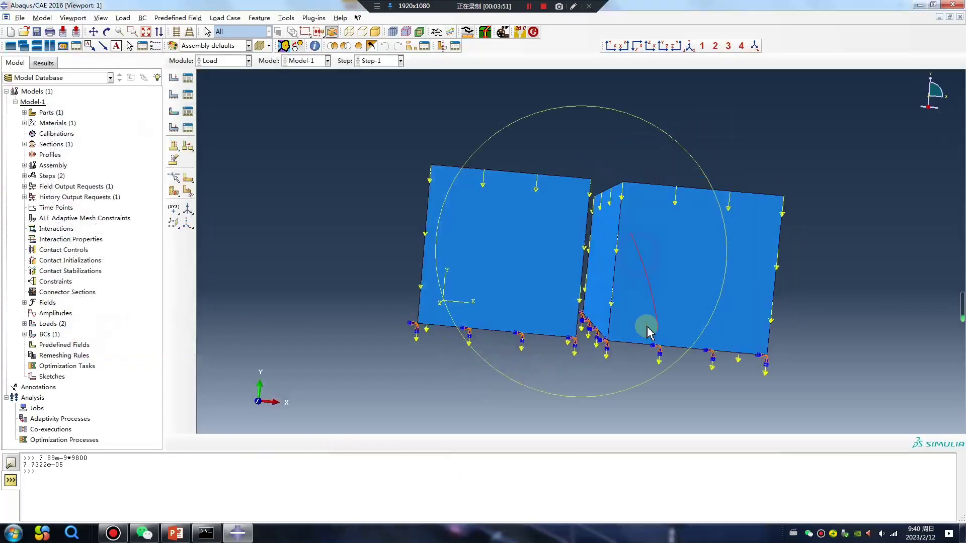
left_click(222, 61)
In the Job module, create Job-1 for Model-1 running on 2 processors
left_click(221, 161)
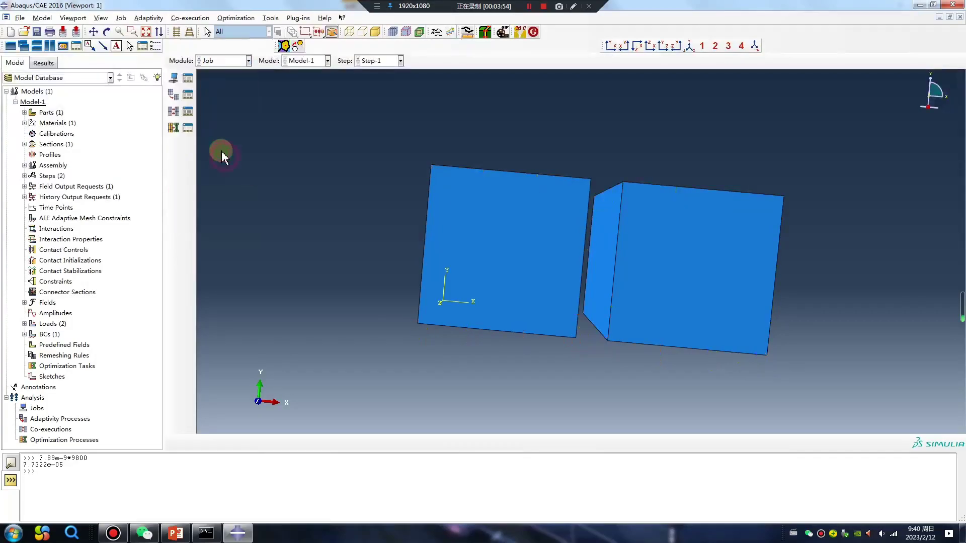
left_click(173, 77)
left_click(378, 372)
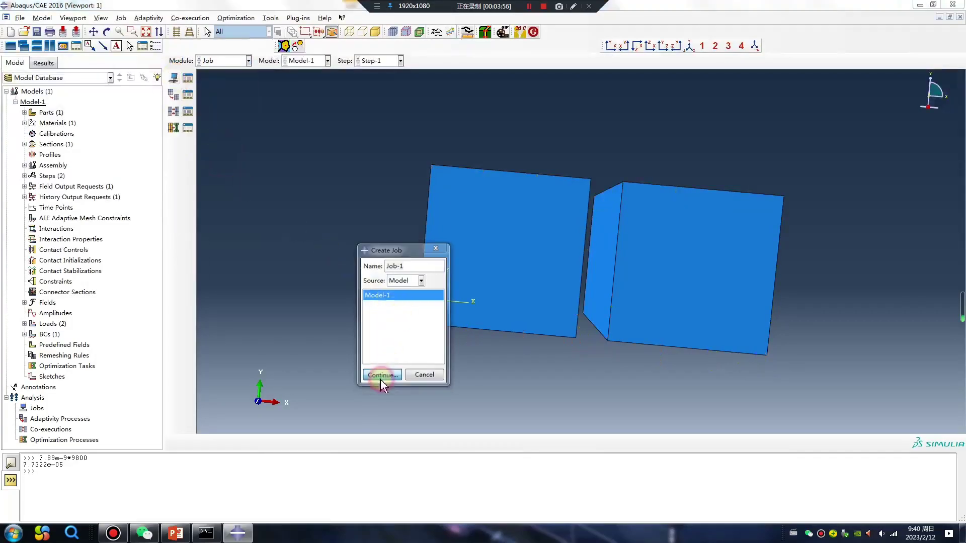
left_click(338, 277)
left_click(216, 292)
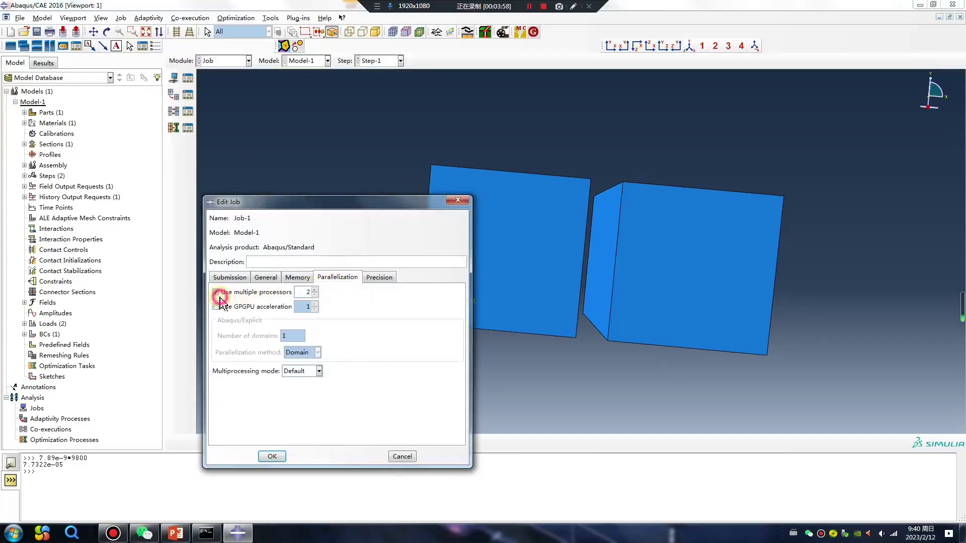
left_click(315, 290)
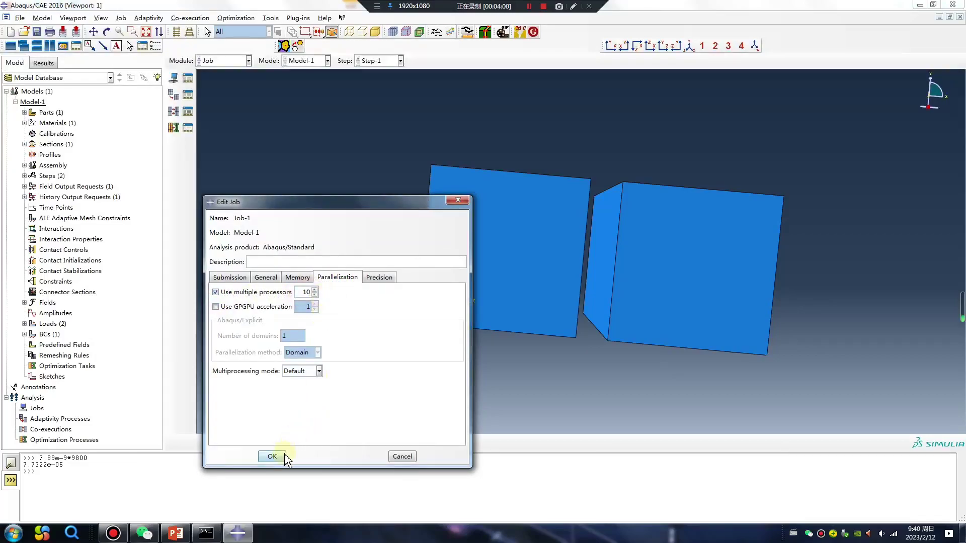
left_click(272, 457)
Submit Job-1 from the Job Manager and bring up the Mises stress results
left_click(188, 78)
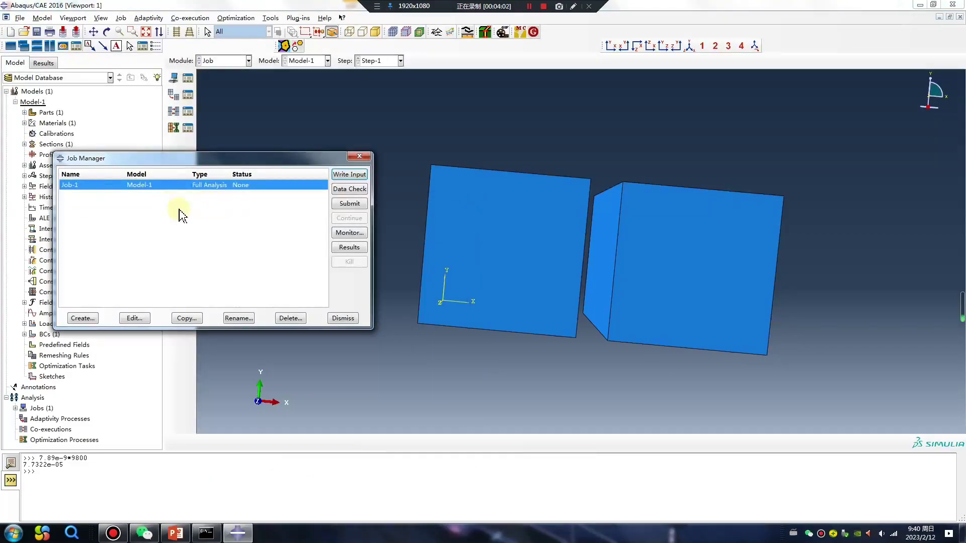
left_click(346, 205)
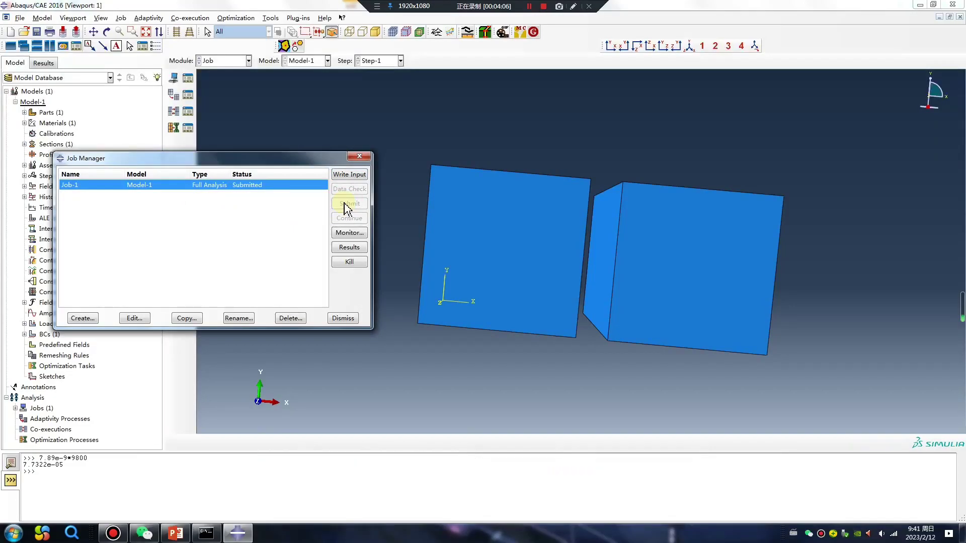
left_click(529, 6)
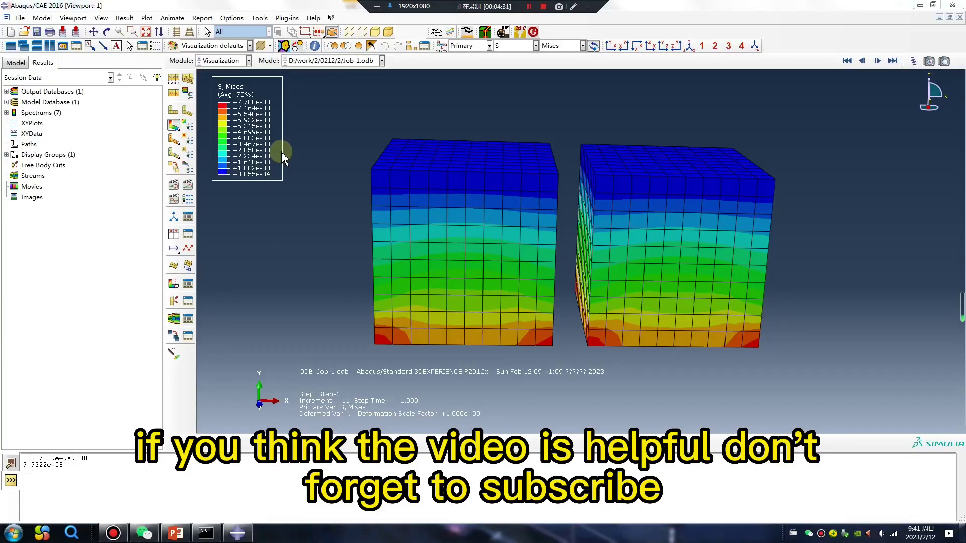
Switch to the PowerPoint deck and view the WeChat contact and Advertising Time slides
left_click(184, 535)
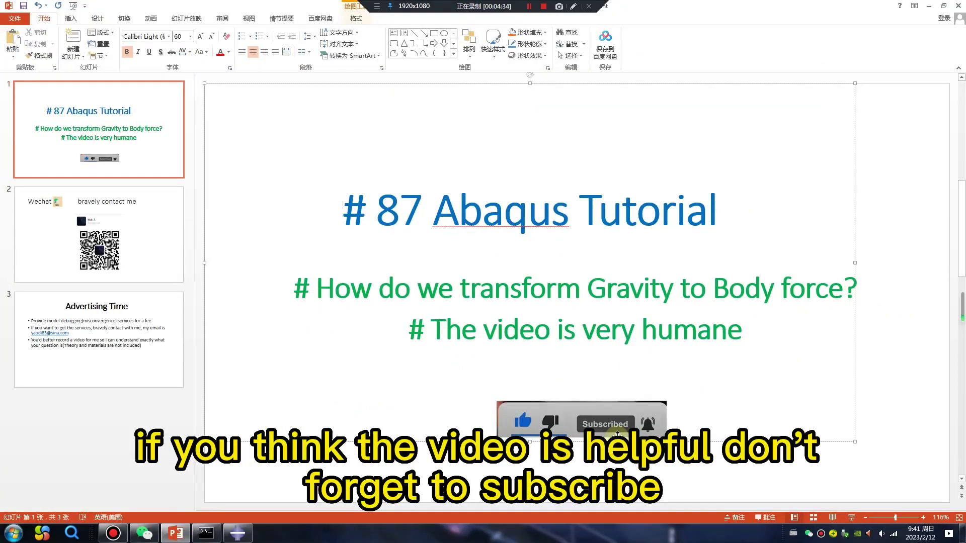
left_click(101, 259)
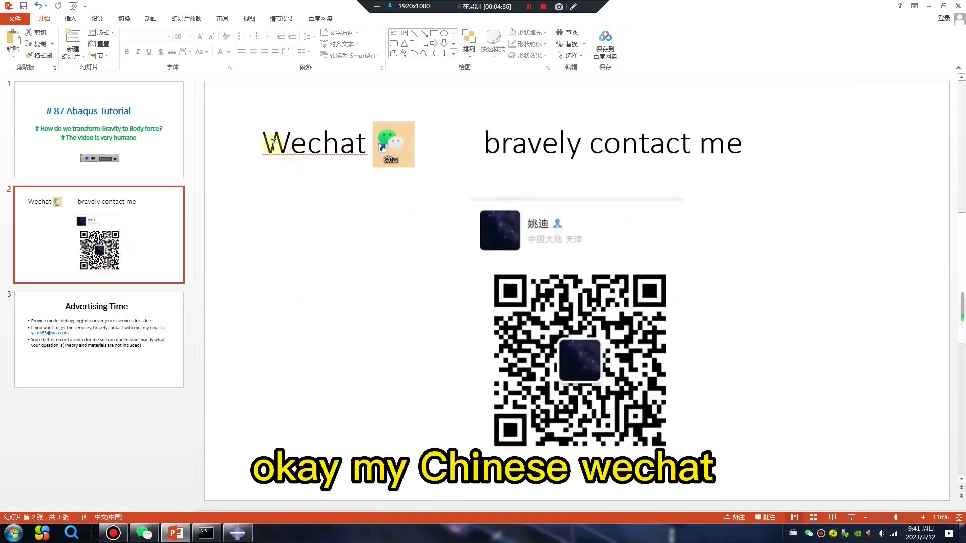
left_click(151, 351)
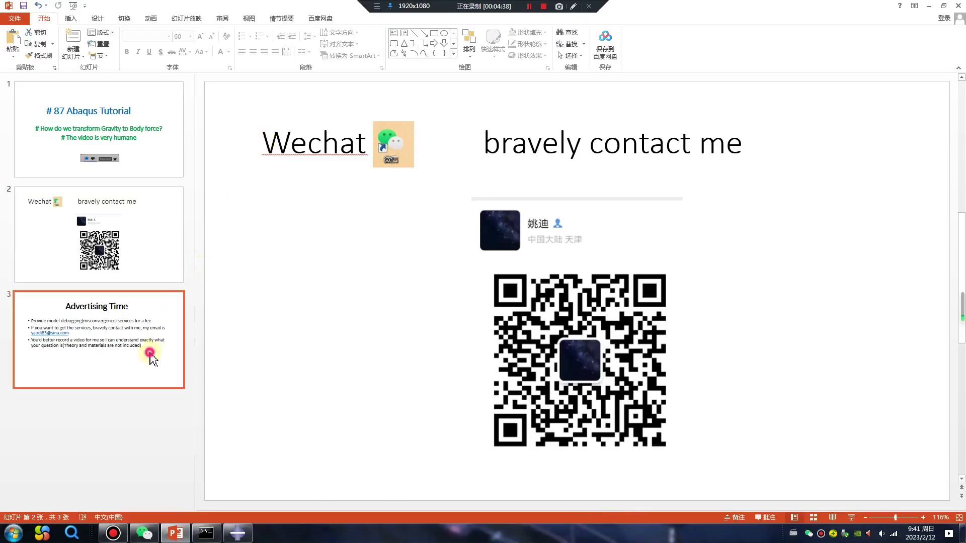